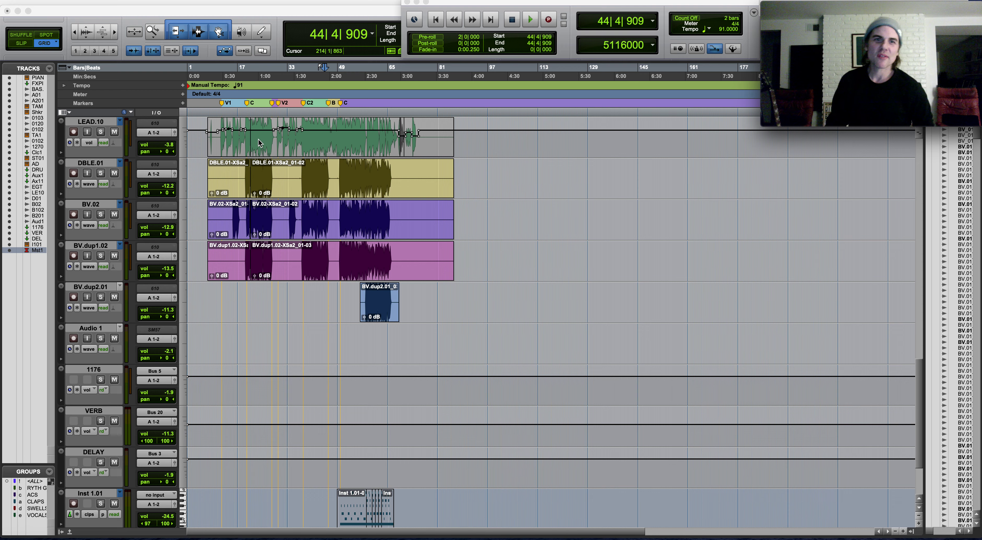
- Survey every track of the arrangement, zooming between bars 1–45 and the full song length
scroll(258, 143, "up", 2)
scroll(258, 143, "up", 15)
left_click(263, 125)
scroll(263, 142, "down", 5)
key("super+bracketright")
key("super+bracketright")
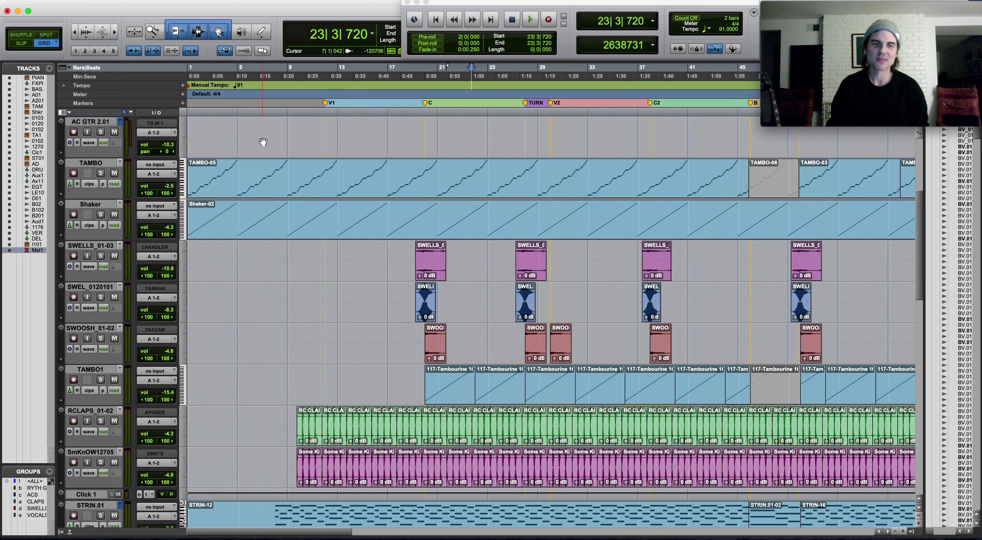
key("super+bracketleft")
key("super+bracketleft")
scroll(263, 142, "down", 20)
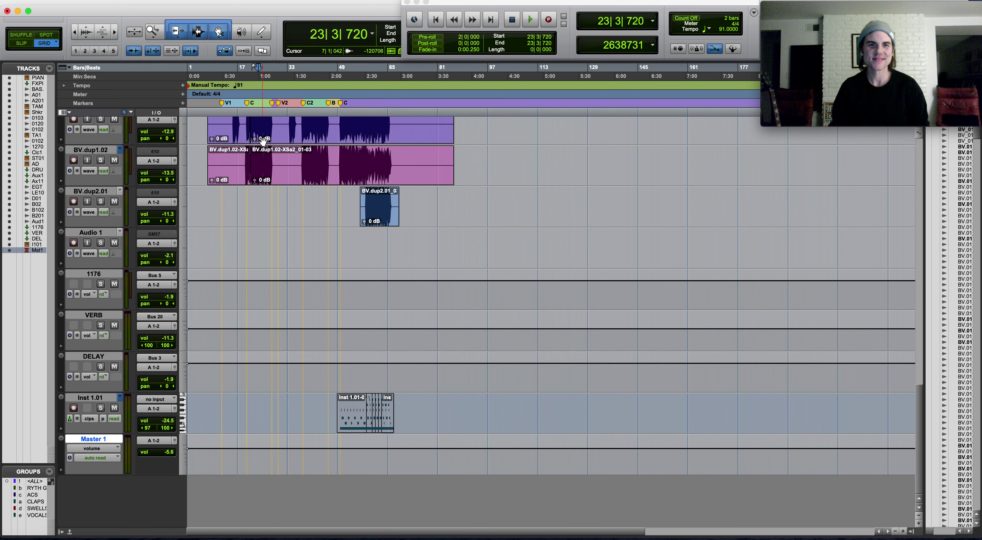
scroll(263, 142, "up", 20)
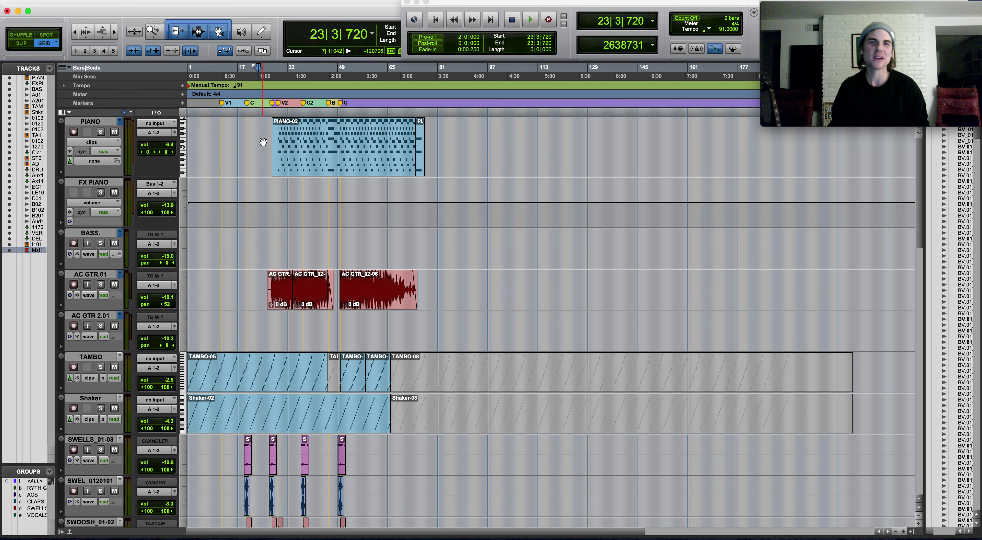
key("super+bracketright")
key("super+bracketright")
scroll(262, 128, "down", 5)
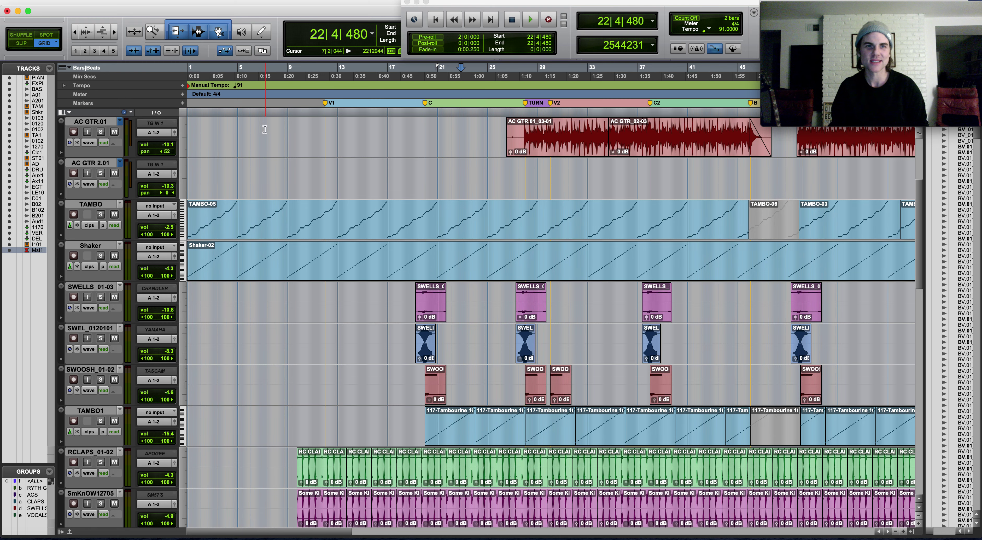
scroll(267, 141, "down", 5)
key("super+bracketleft")
key("super+bracketleft")
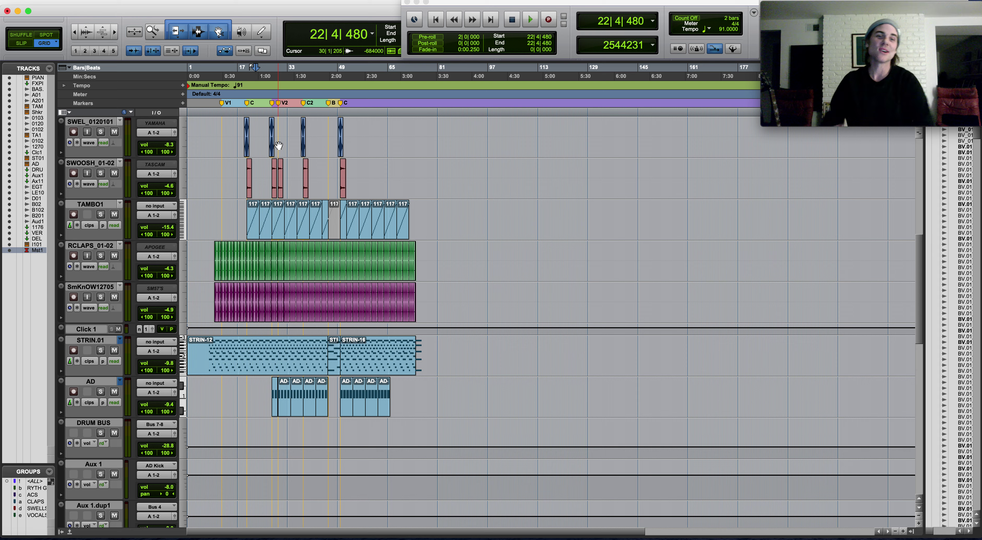
- Place the start point at 11|3|240 in STRIN.01, just before the first verse
left_click(237, 328)
key("super+bracketright")
key("super+bracketright")
scroll(310, 352, "down", 10)
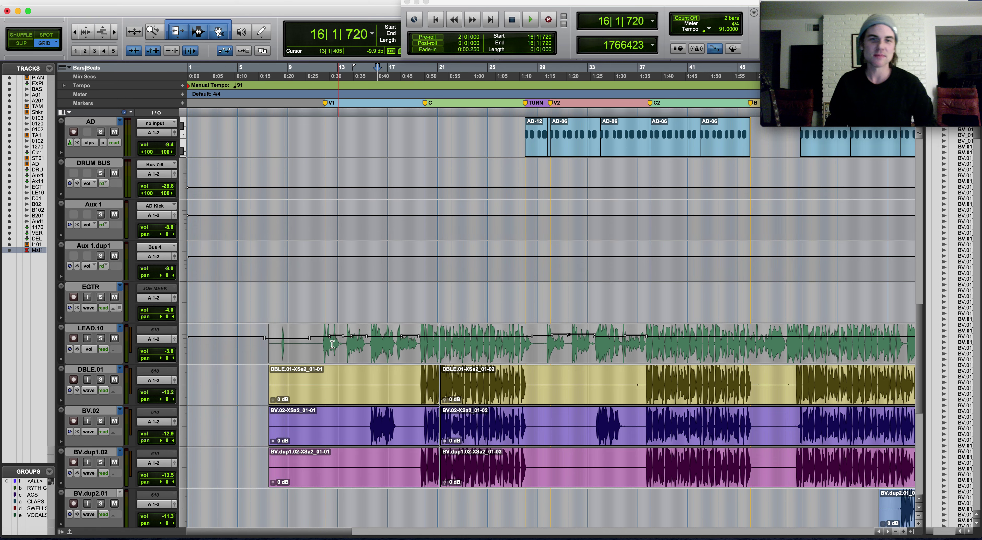
scroll(341, 335, "up", 5)
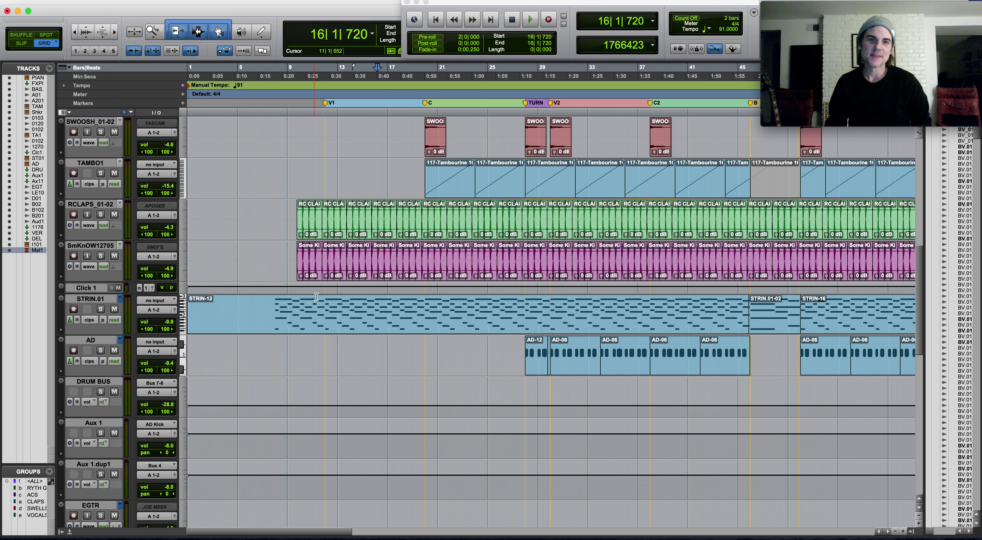
left_click(320, 307)
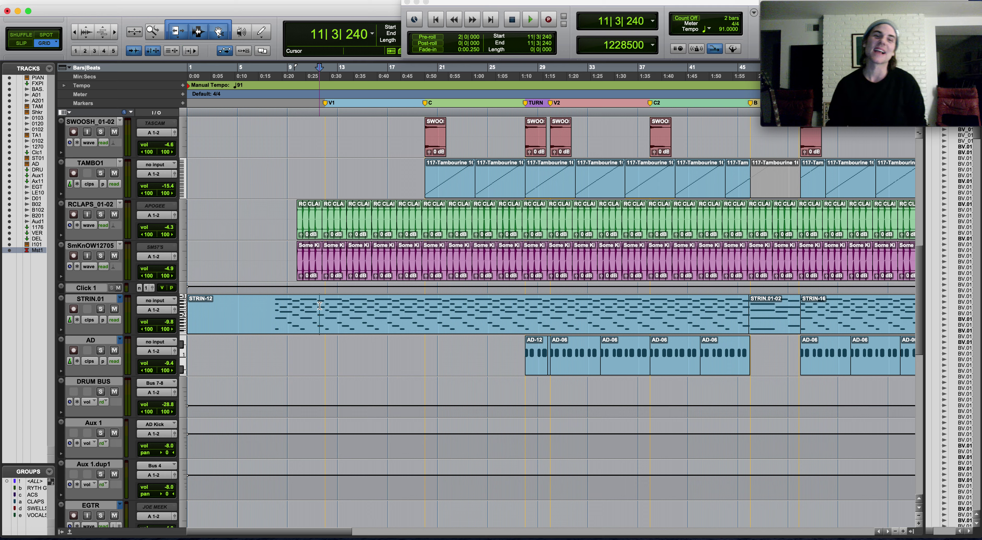
- Play the song with STRIN.01 soloed, then add SmKnOW12705 and RCLAPS_01-02 to the solos
key("space")
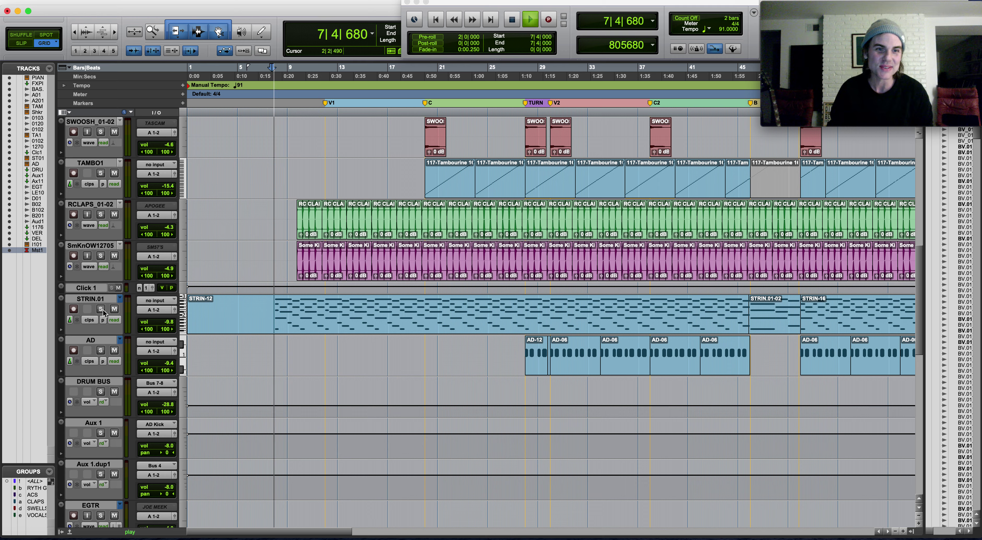
left_click(101, 309)
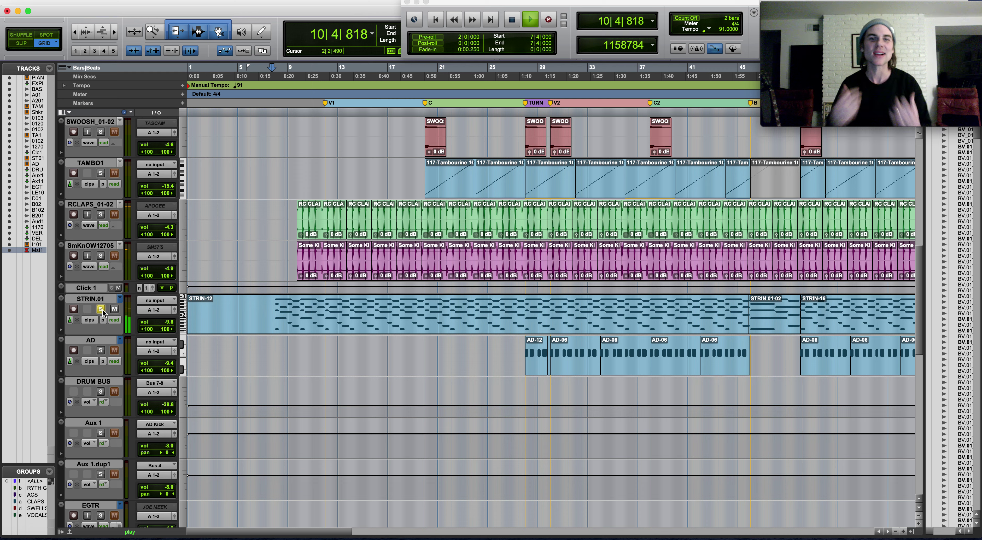
left_click(101, 255)
left_click(101, 214)
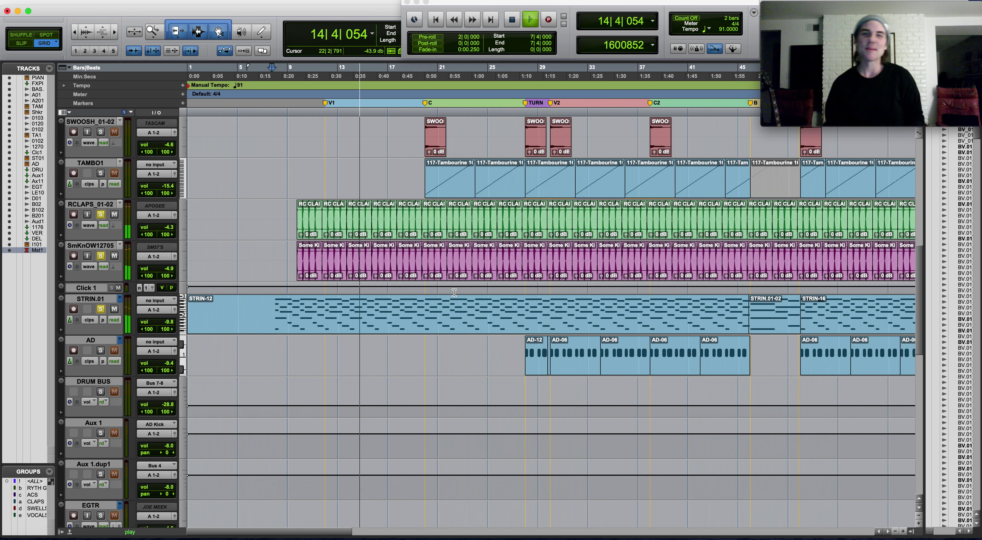
key("super+bracketright")
key("super+bracketright")
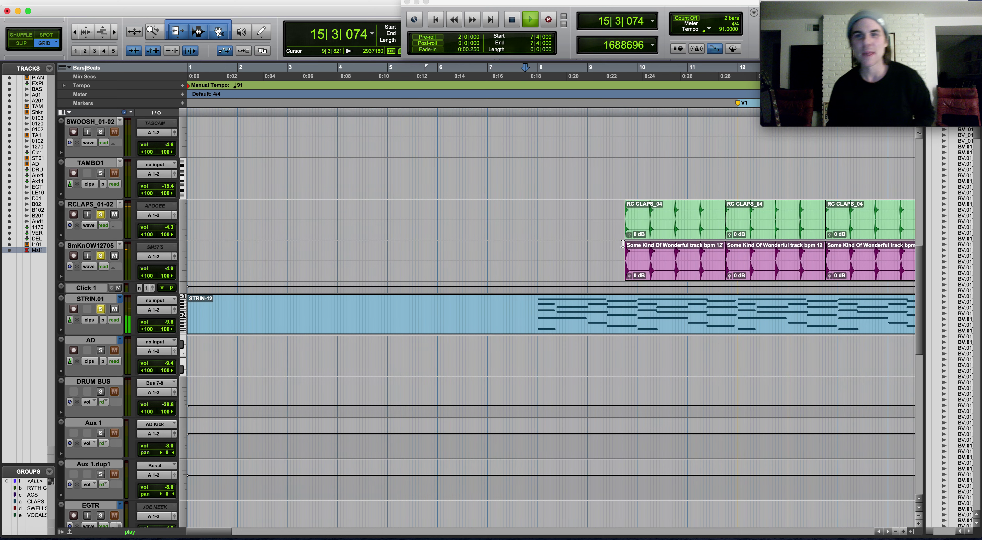
key("super+bracketleft")
key("super+bracketleft")
key("super+bracketleft")
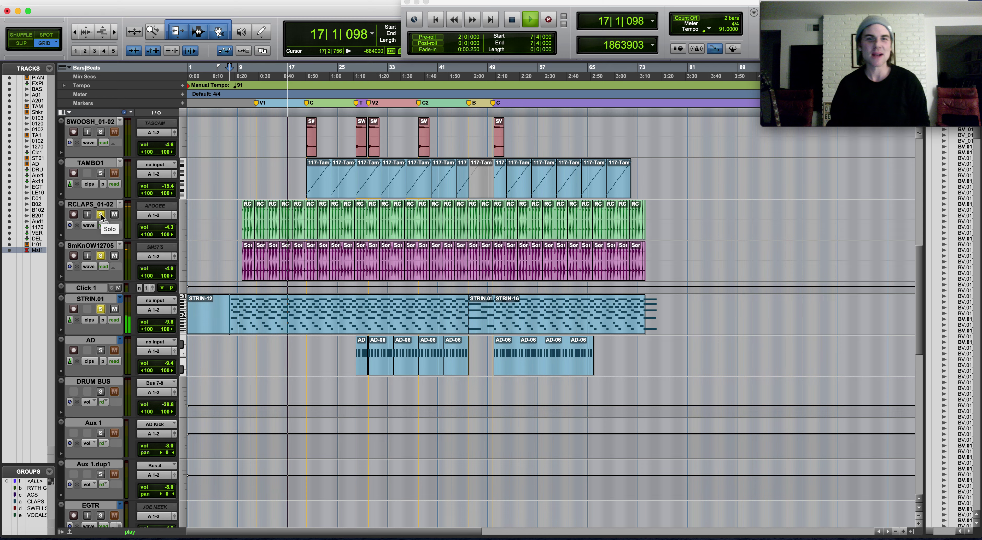
- Solo the Shaker alongside the other tracks and stop playback at bar 25|1|906
scroll(101, 216, "up", 5)
left_click(101, 173)
scroll(114, 288, "up", 5)
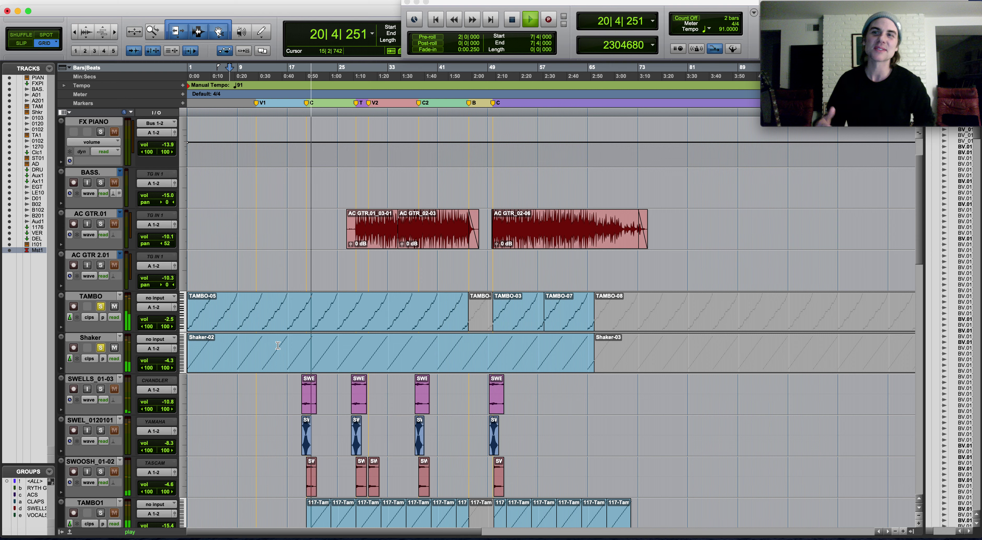
scroll(342, 354, "up", 3)
scroll(343, 354, "down", 6)
scroll(341, 309, "up", 5)
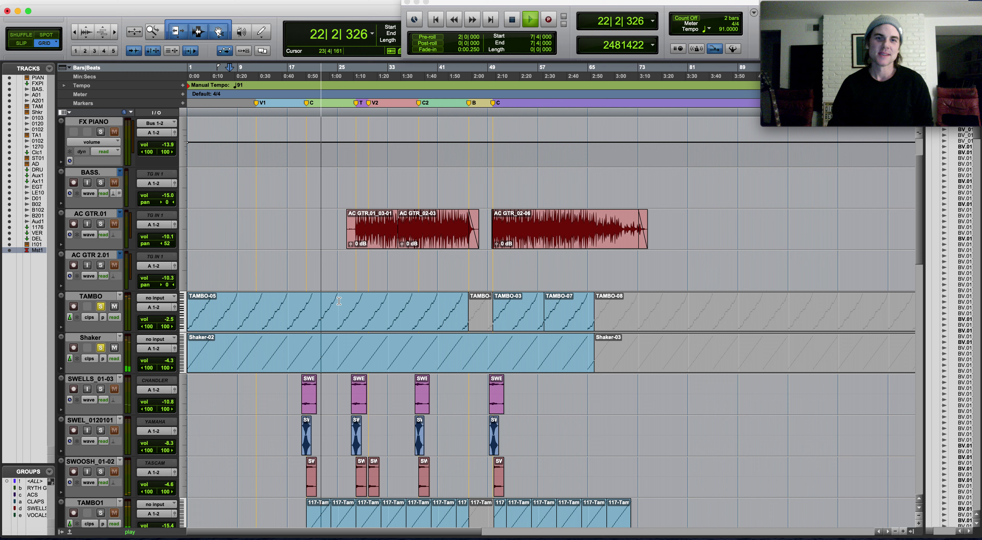
key("super+bracketright")
key("super+bracketright")
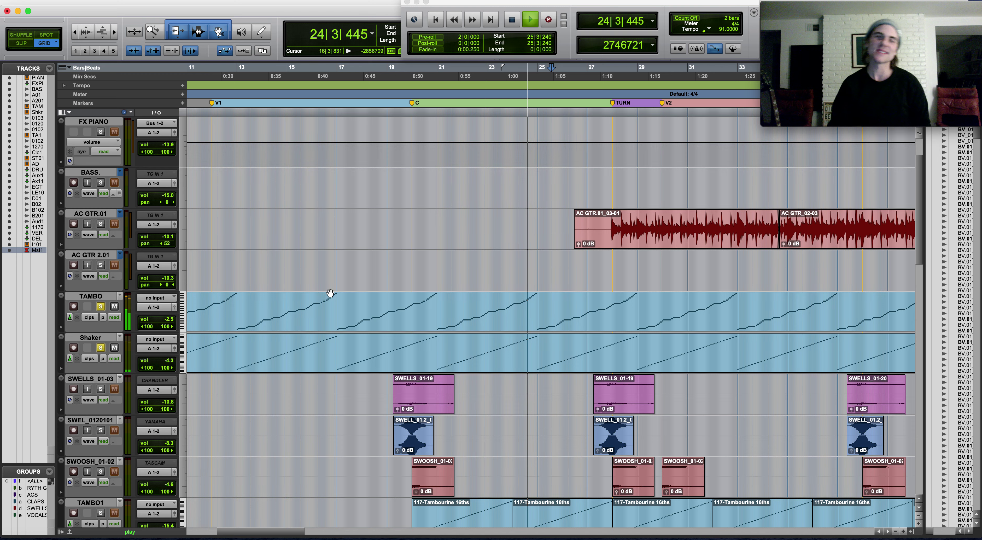
key("super+bracketleft")
key("super+bracketleft")
key("space")
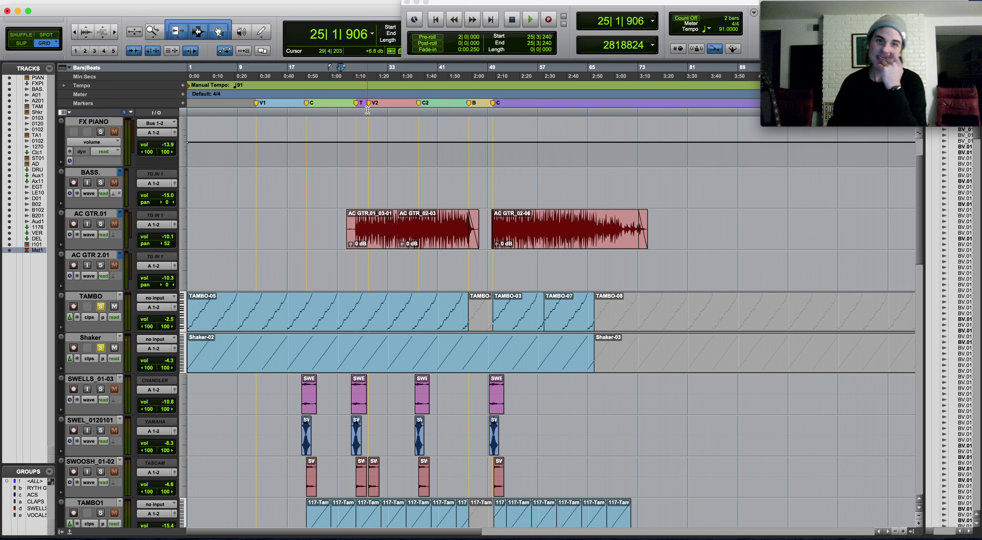
scroll(101, 350, "down", 5)
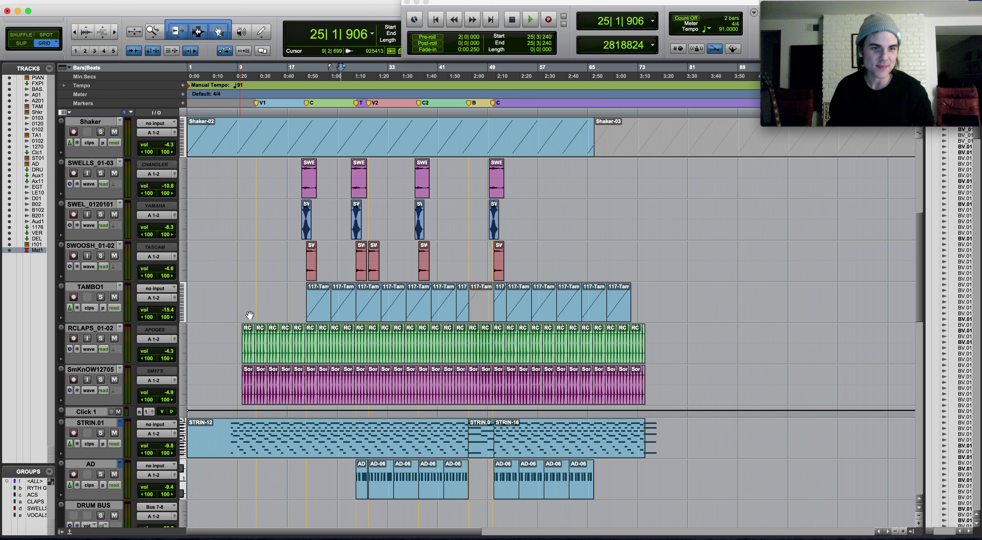
- Resume playback from bar 19|3|720 while reviewing the vocal tracks and back up to PIANO
scroll(100, 273, "down", 15)
key("space")
scroll(100, 273, "up", 7)
scroll(129, 318, "up", 6)
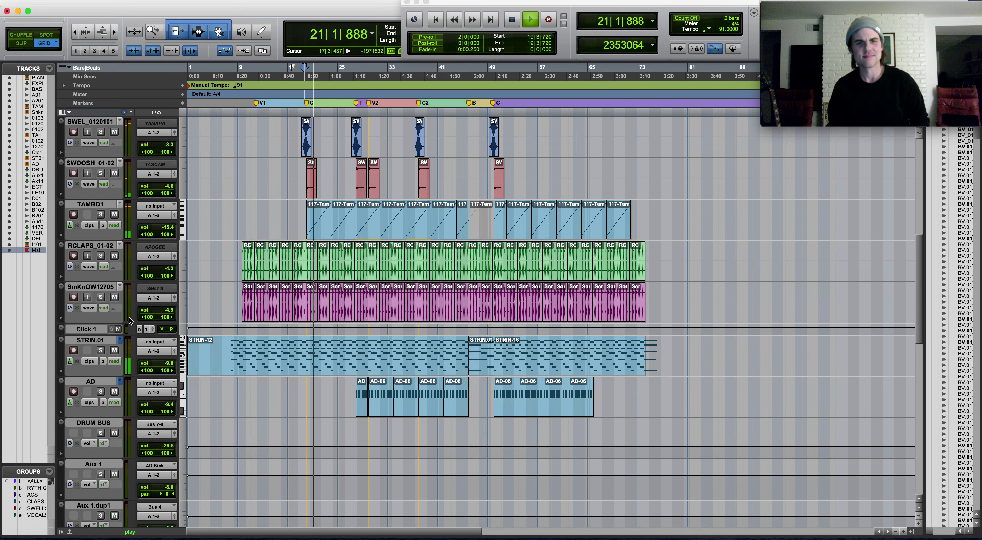
scroll(130, 315, "down", 9)
scroll(130, 315, "down", 2)
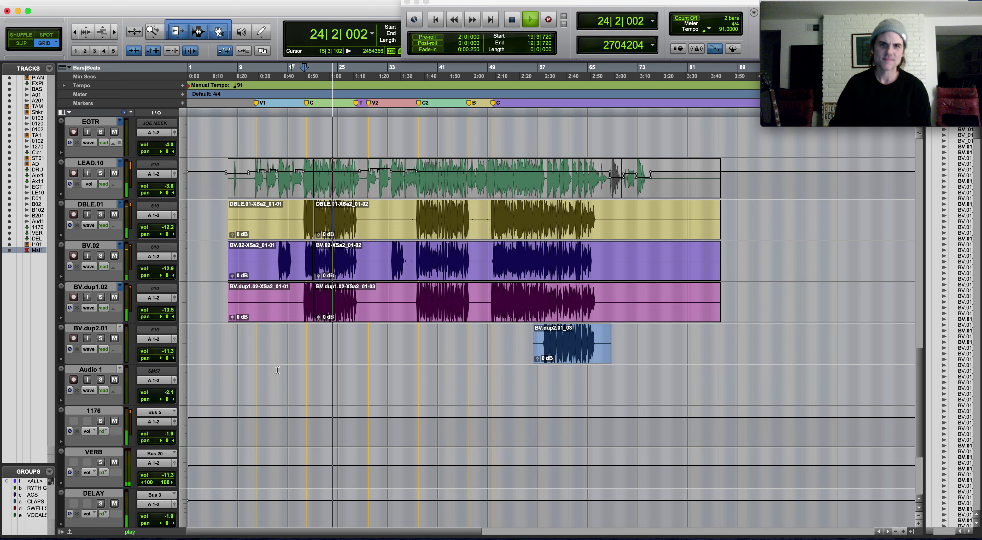
scroll(279, 367, "up", 8)
scroll(280, 366, "up", 10)
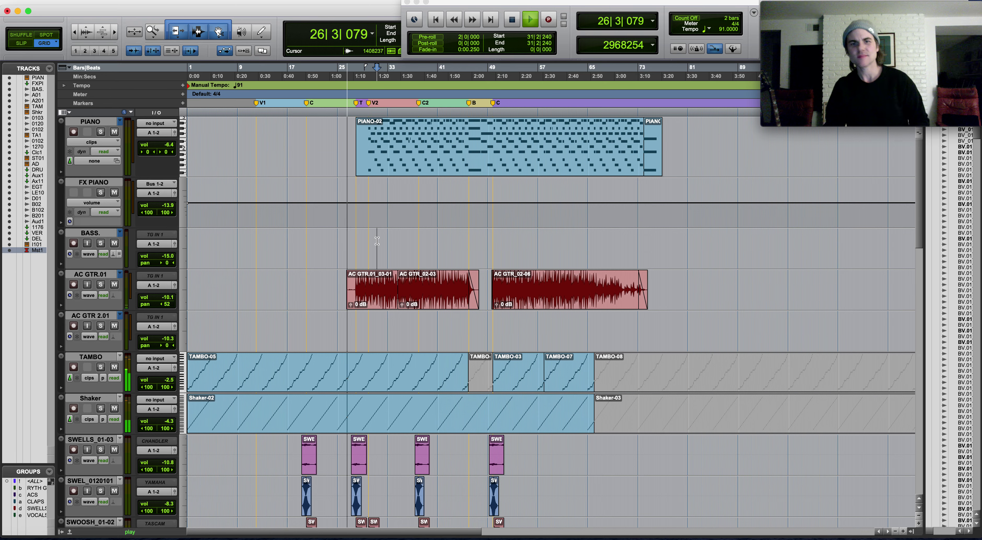
- Play from bar 27|3|480 through the turnaround, then stop playback
key("super+bracketright")
key("super+bracketright")
key("super+bracketleft")
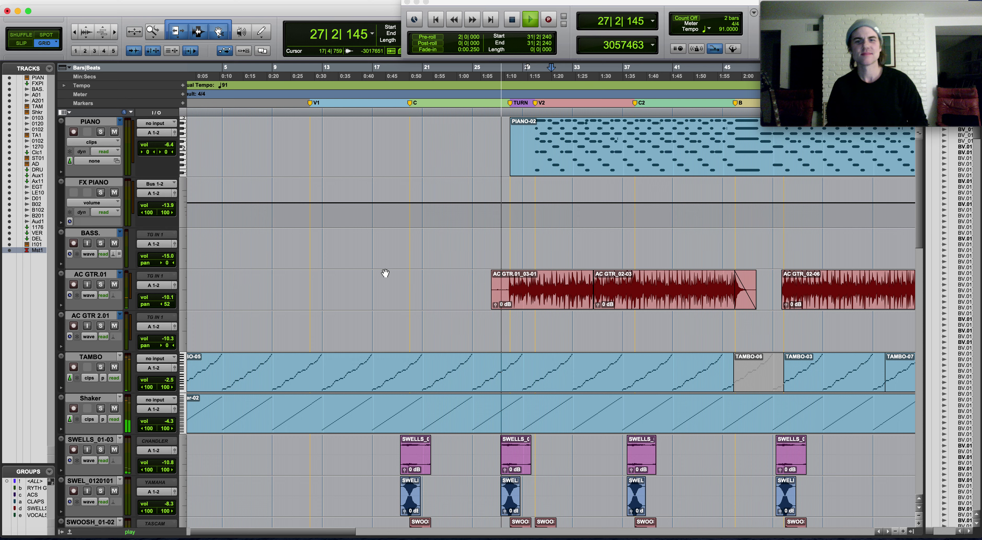
scroll(390, 273, "down", 5)
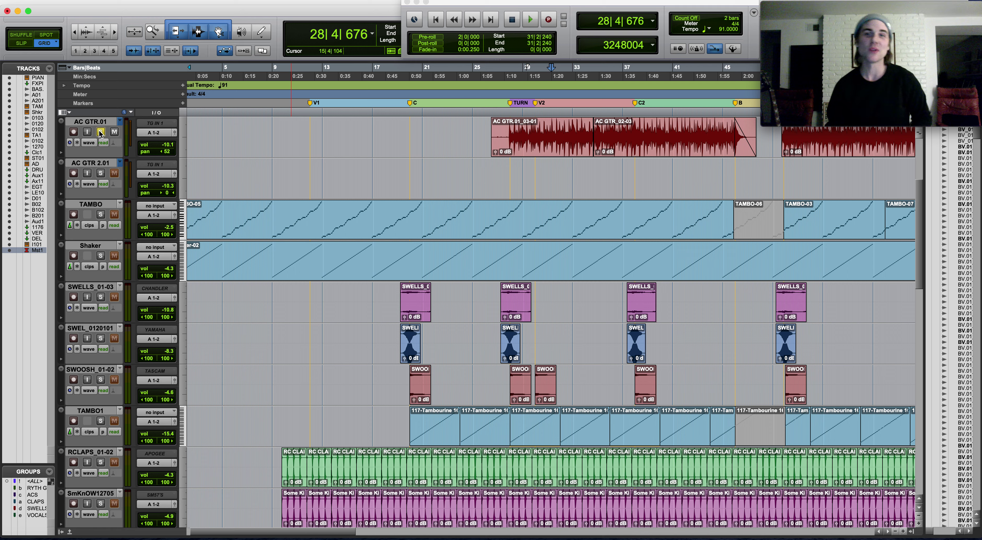
key("space")
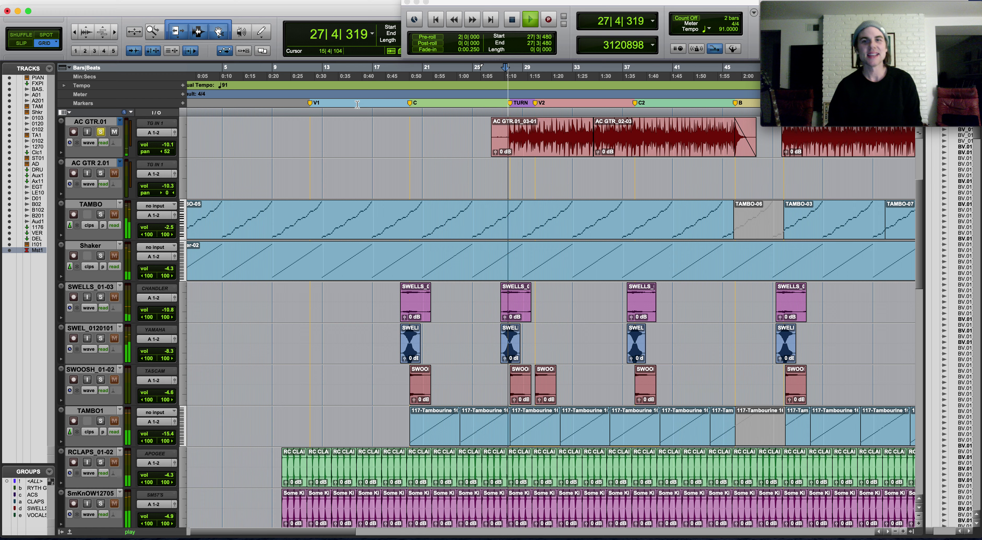
scroll(555, 125, "up", 3)
scroll(534, 129, "down", 3)
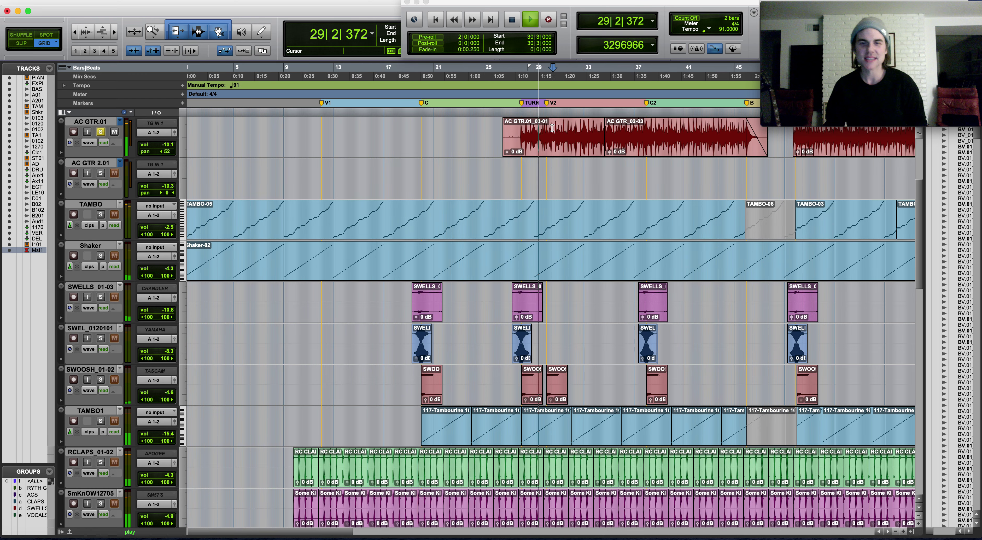
scroll(534, 129, "up", 2)
scroll(425, 199, "down", 3)
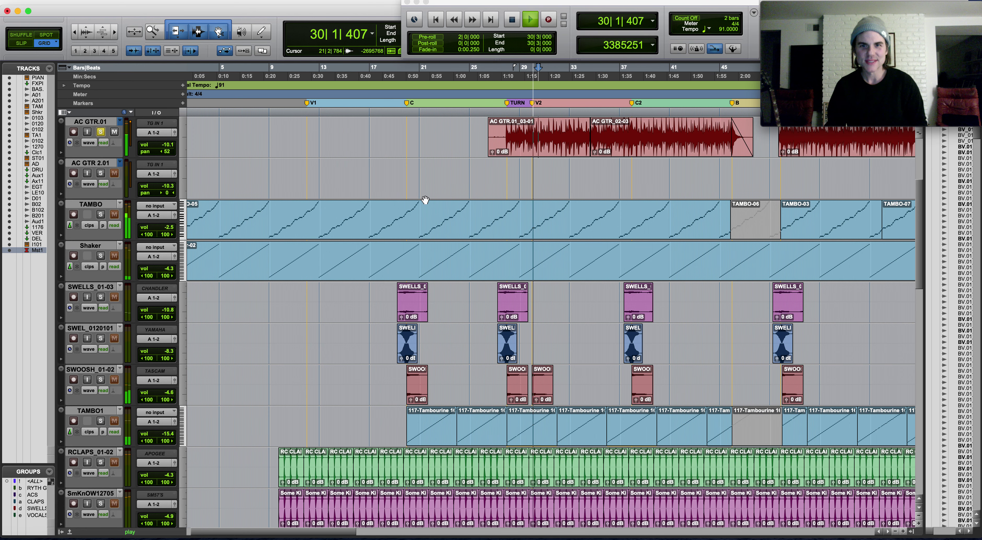
key("space")
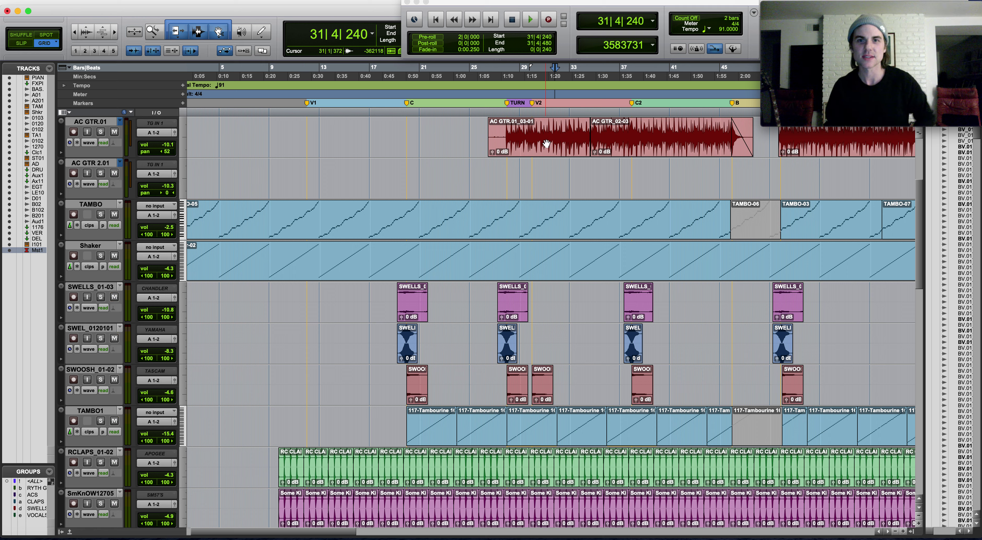
- Solo AC GTR.01 alongside PIANO and replay from bar 29|3|720
scroll(544, 158, "up", 4)
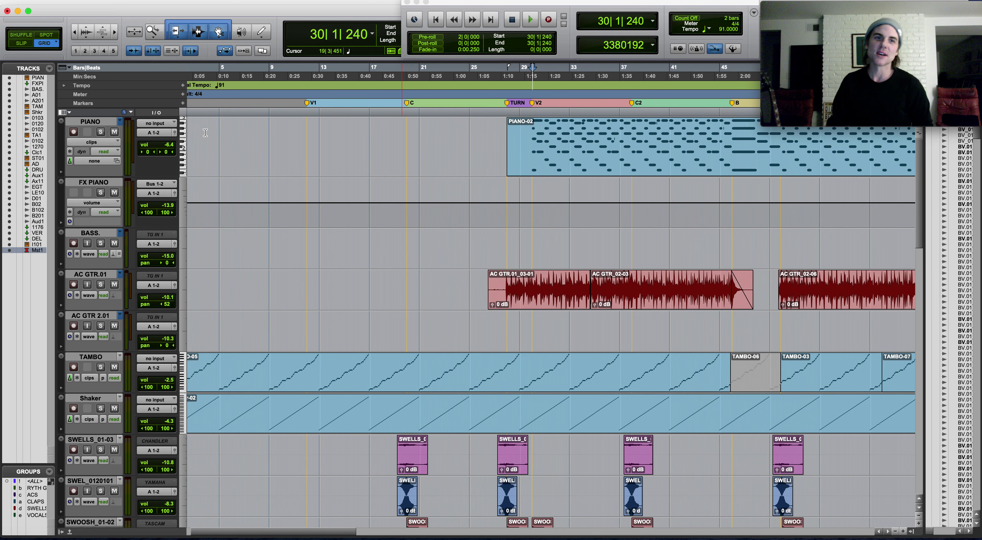
key("space")
key("space")
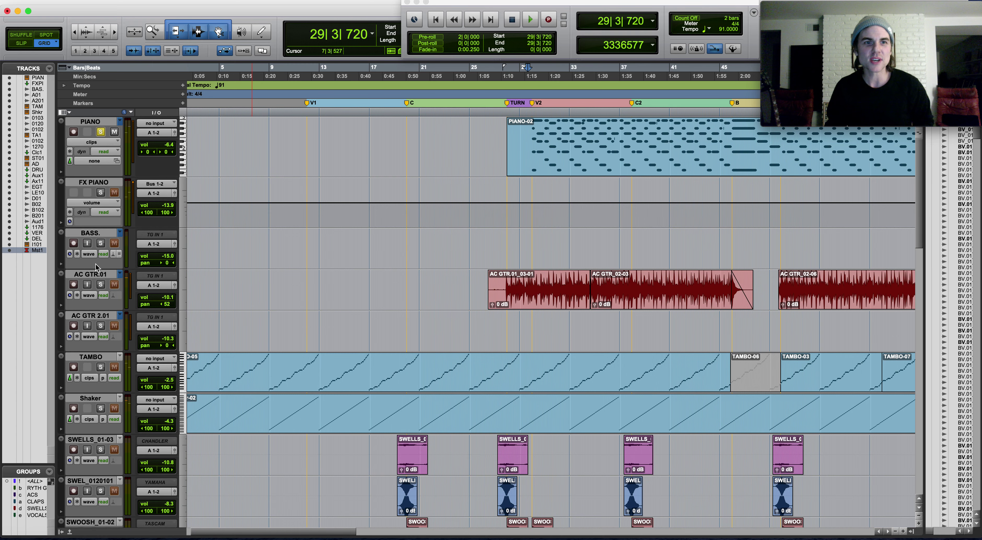
left_click(101, 284)
key("space")
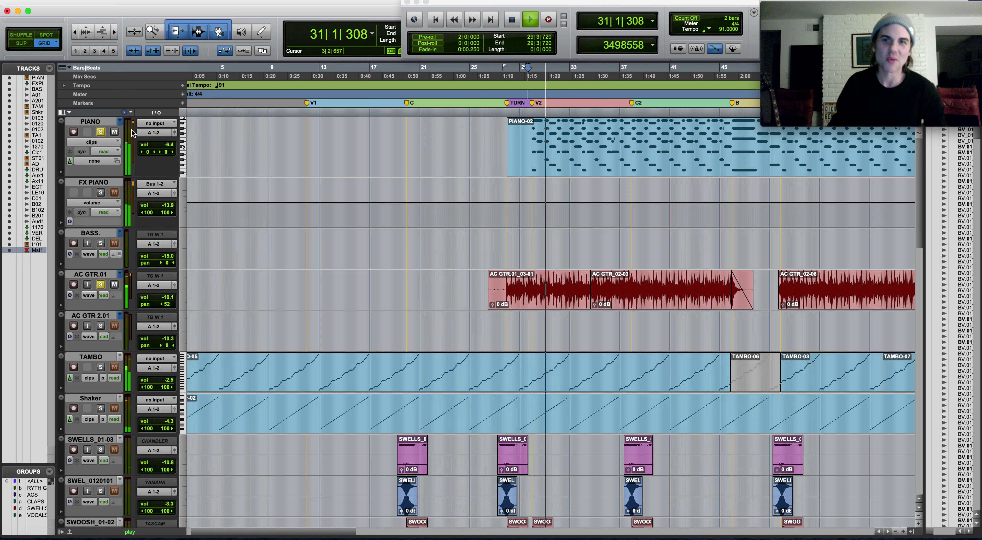
scroll(189, 239, "down", 20)
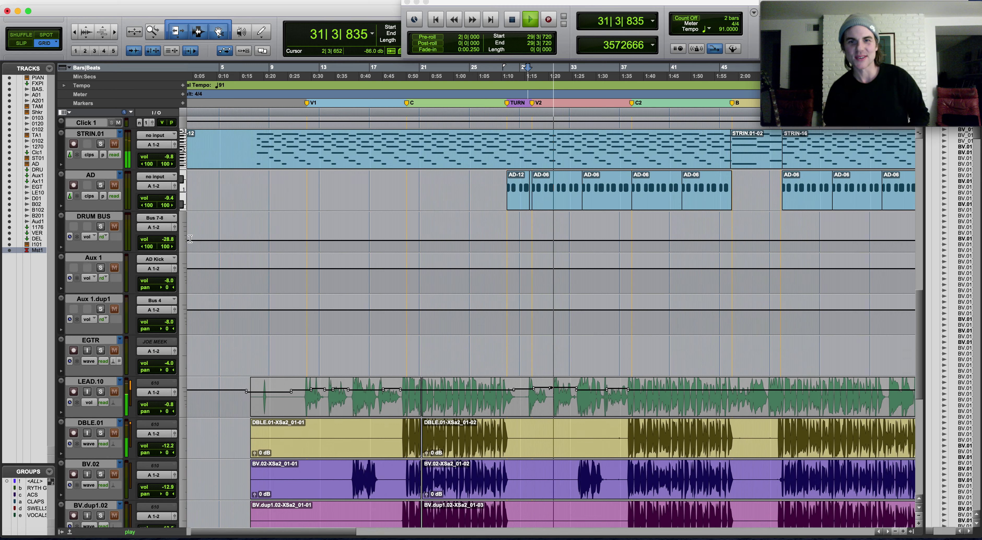
- Unsolo the PIANO track and stop playback
scroll(189, 238, "up", 20)
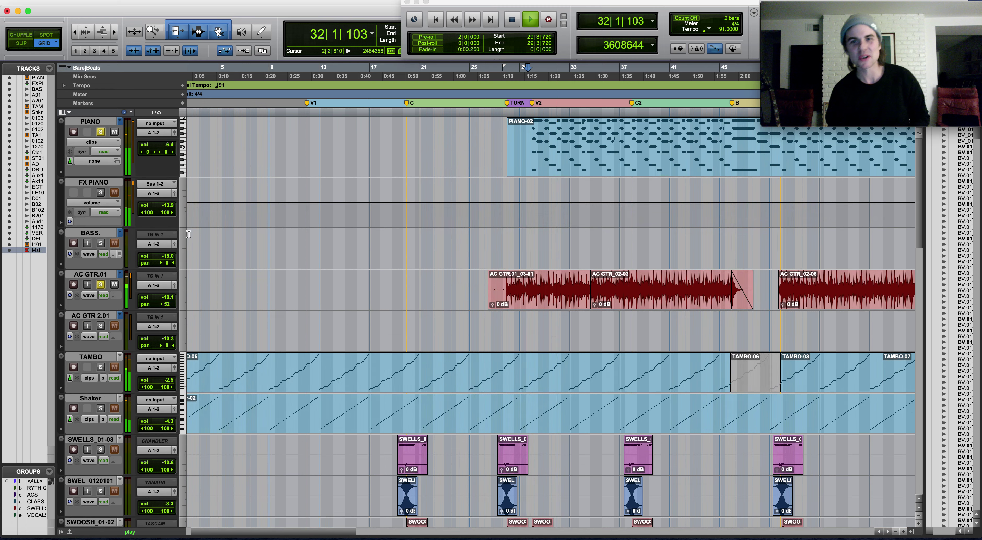
left_click(101, 132)
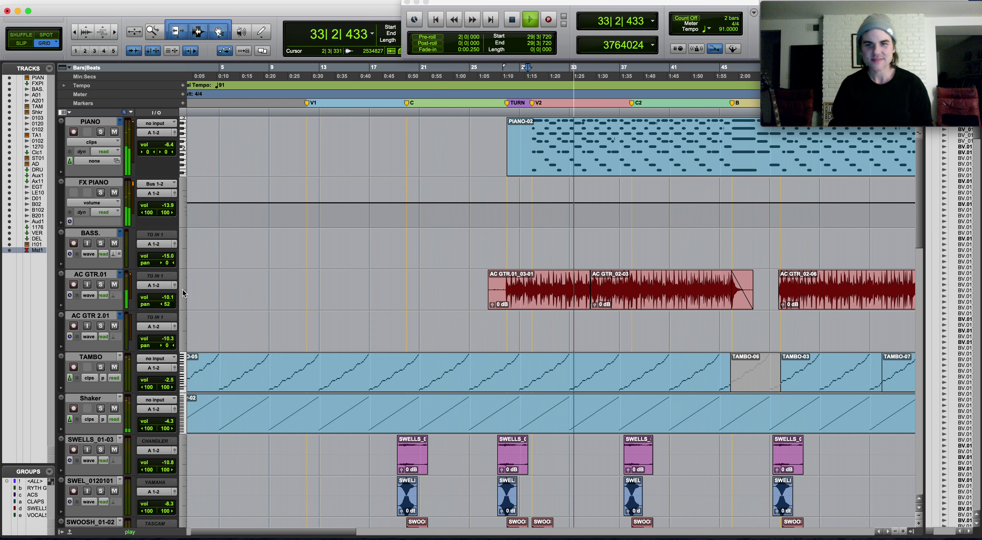
scroll(283, 318, "down", 20)
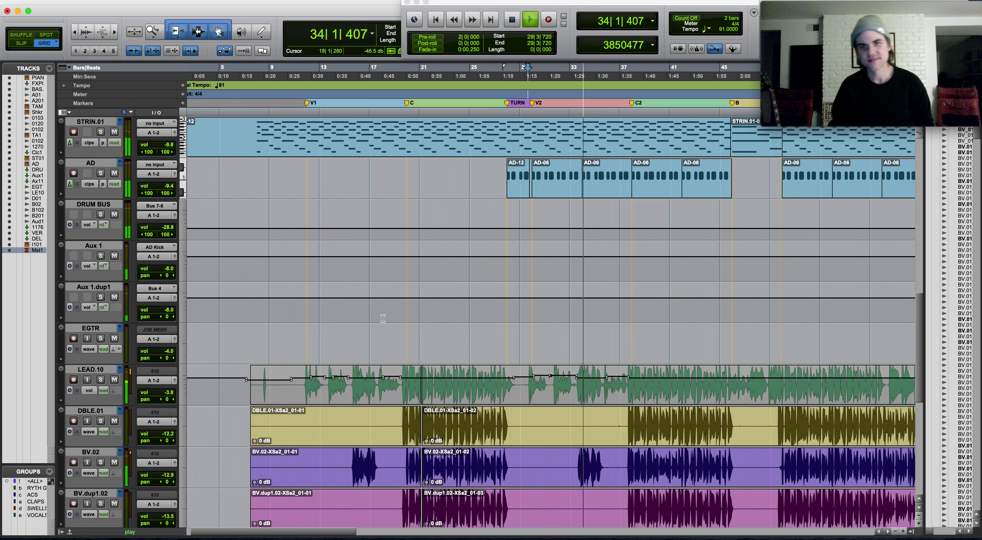
scroll(448, 257, "down", 5)
scroll(449, 256, "up", 7)
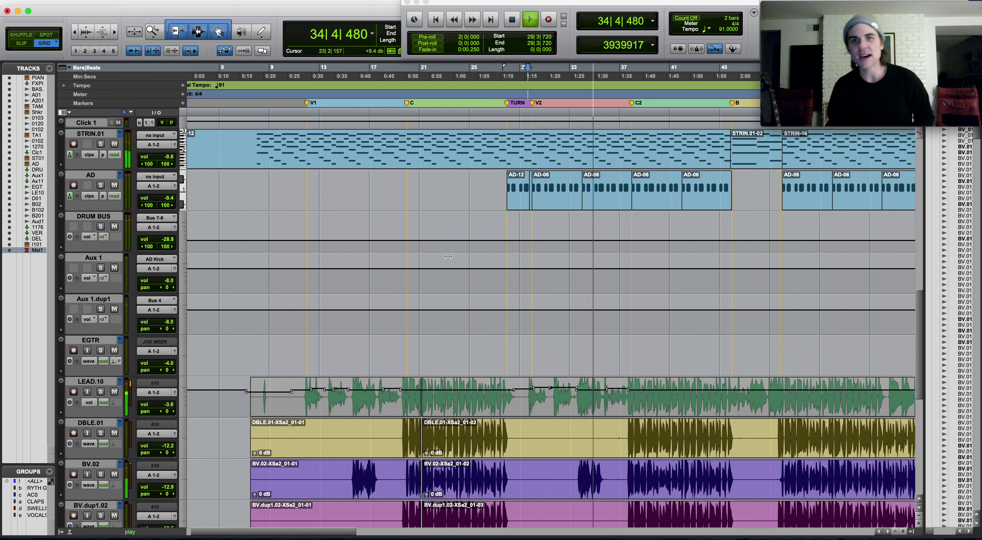
key("space")
- Select bars 26 to 37 on the AD track, then zoom out to the whole song
scroll(573, 237, "up", 3)
left_click_drag(484, 284, 619, 269)
key("r")
scroll(514, 253, "down", 7)
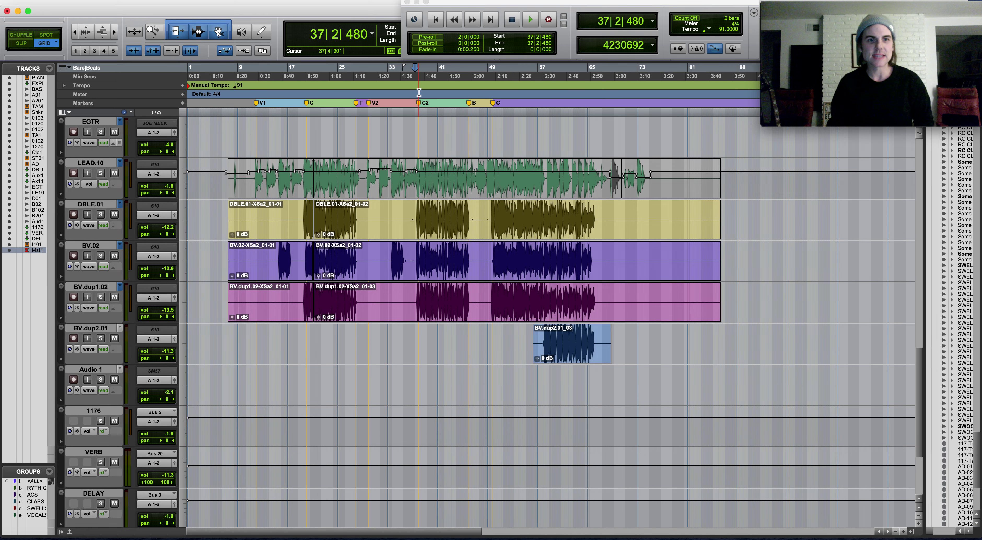
- Play the C2 chorus from 37|3|720 on DBLE.01 and stop at bar 38|4|393
left_click(464, 206)
key("t")
key("t")
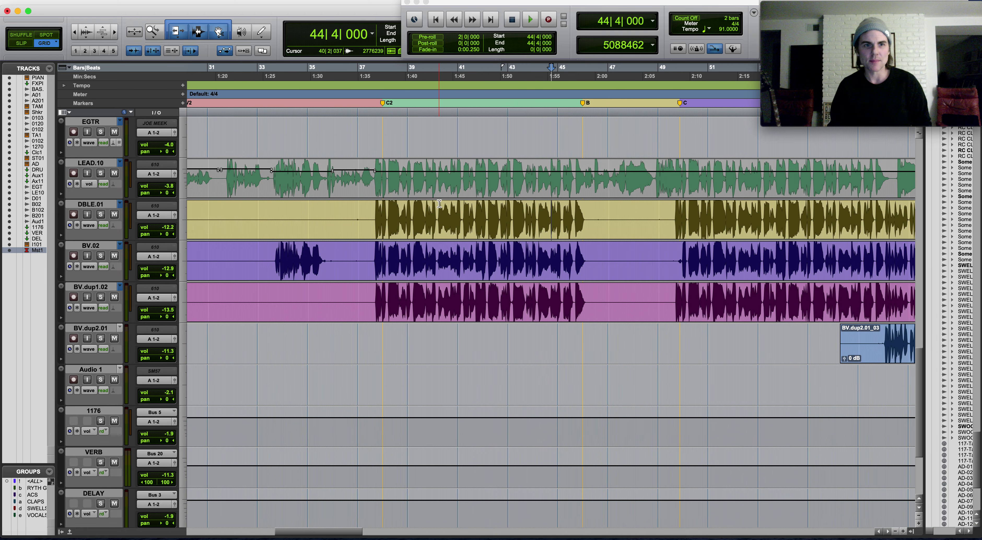
left_click(374, 207)
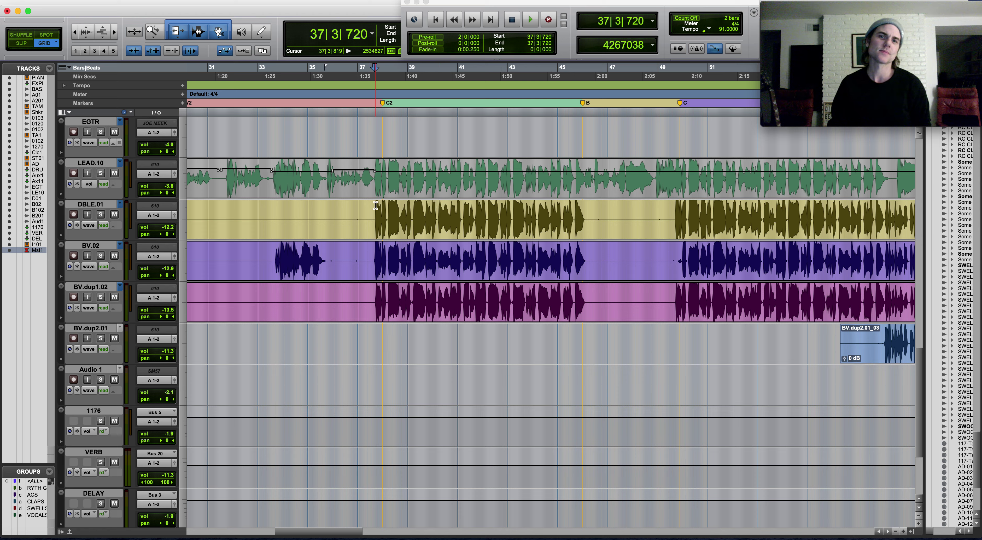
key("space")
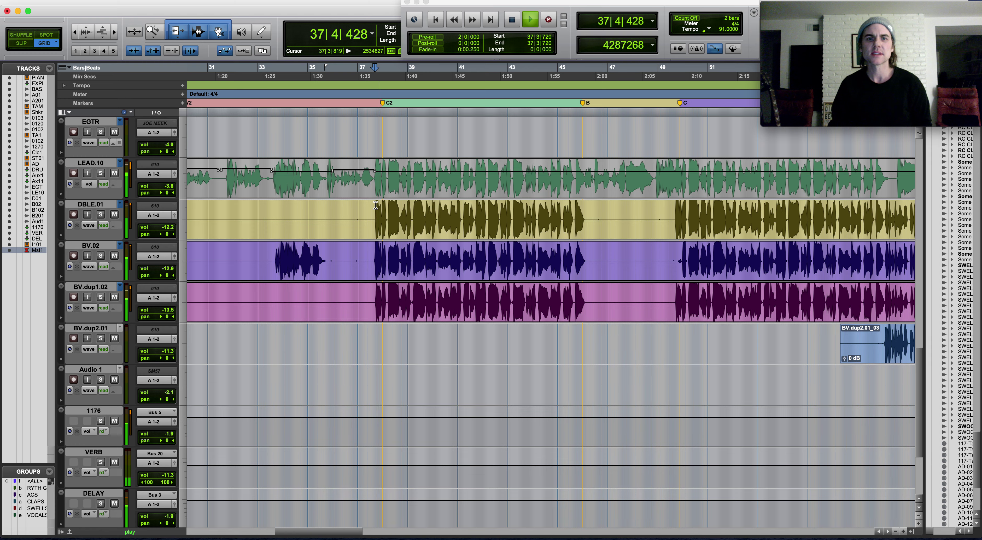
key("r")
scroll(382, 227, "down", 4)
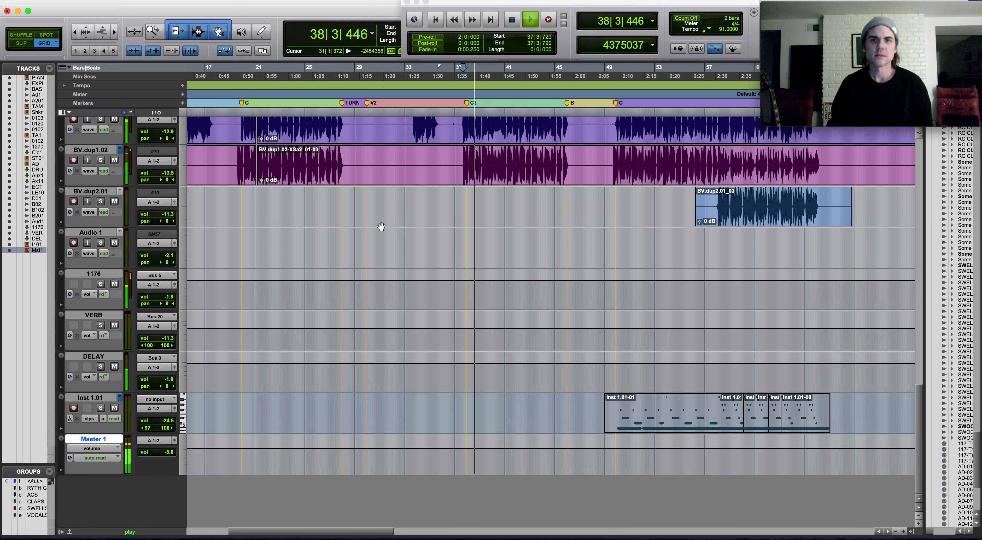
key("space")
scroll(561, 238, "up", 3)
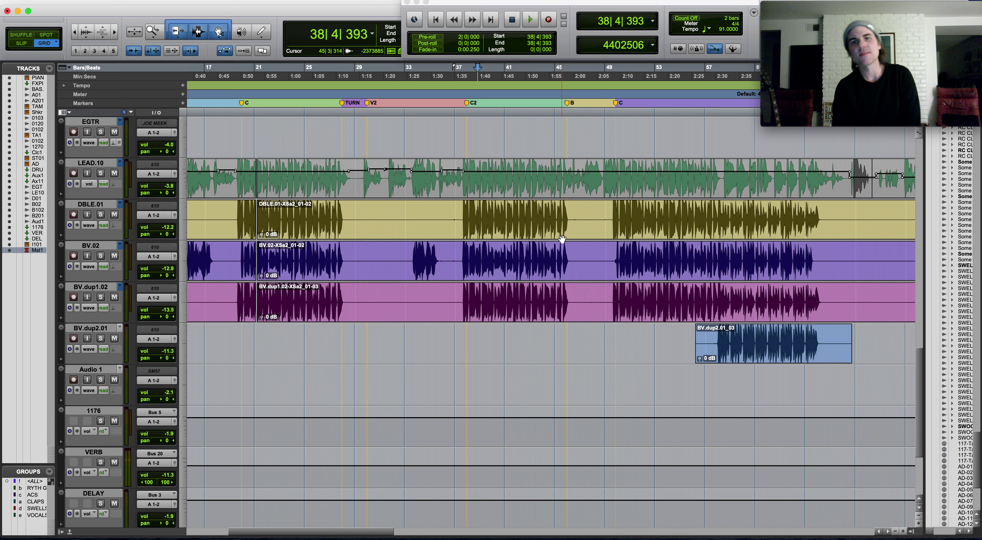
scroll(681, 284, "right", 1)
scroll(680, 284, "up", 8)
- Start playback from bar 49, viewing bars 21 to 65
scroll(680, 284, "up", 8)
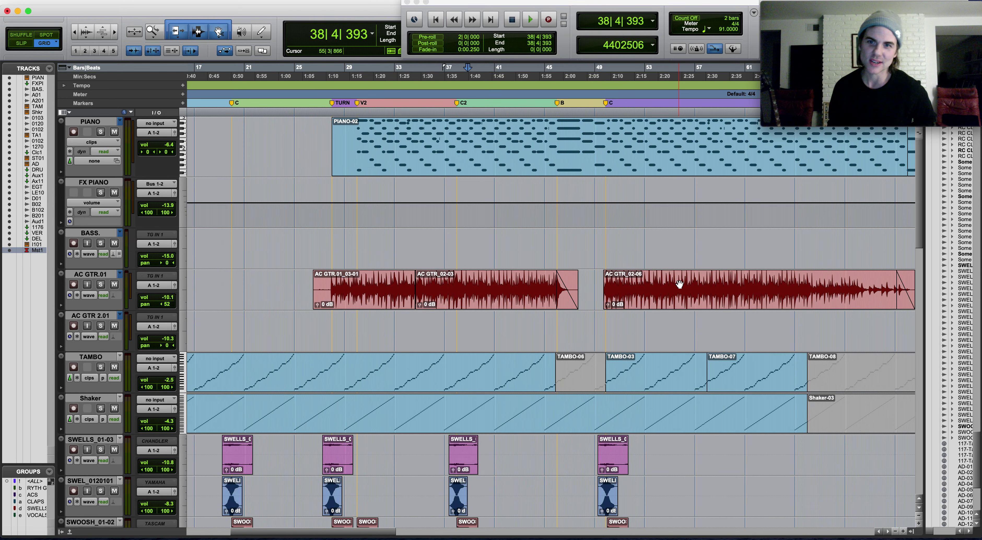
scroll(617, 269, "down", 1)
scroll(545, 259, "down", 5)
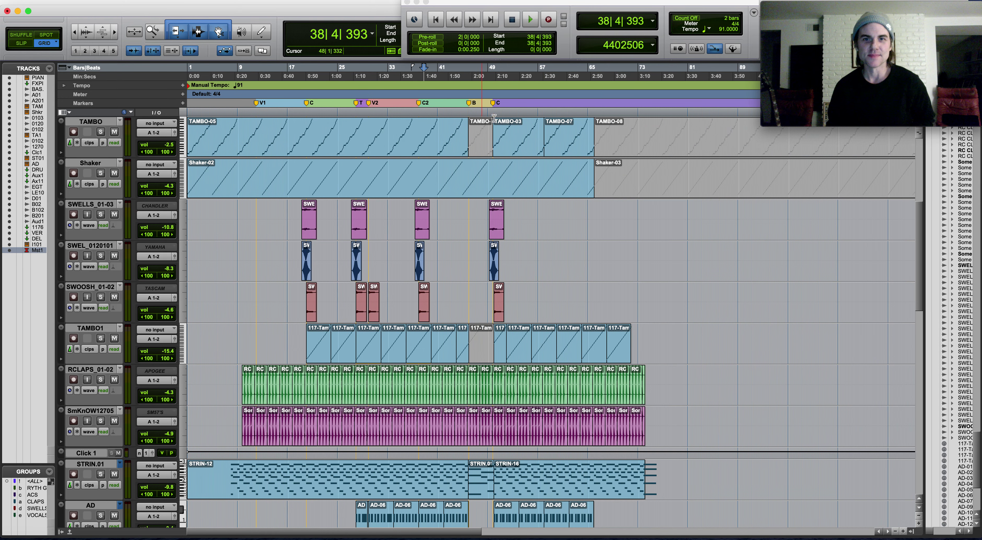
left_click(490, 88)
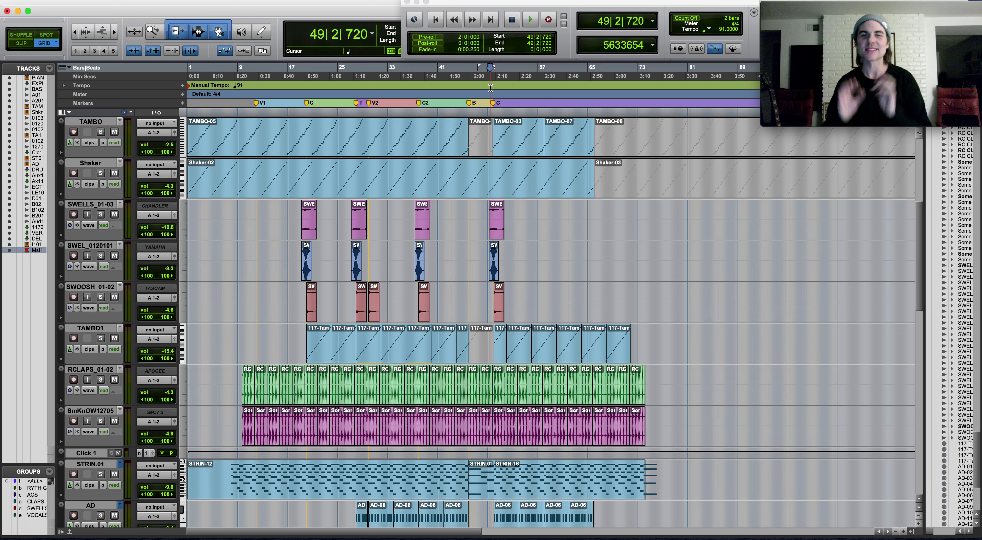
scroll(498, 157, "down", 3)
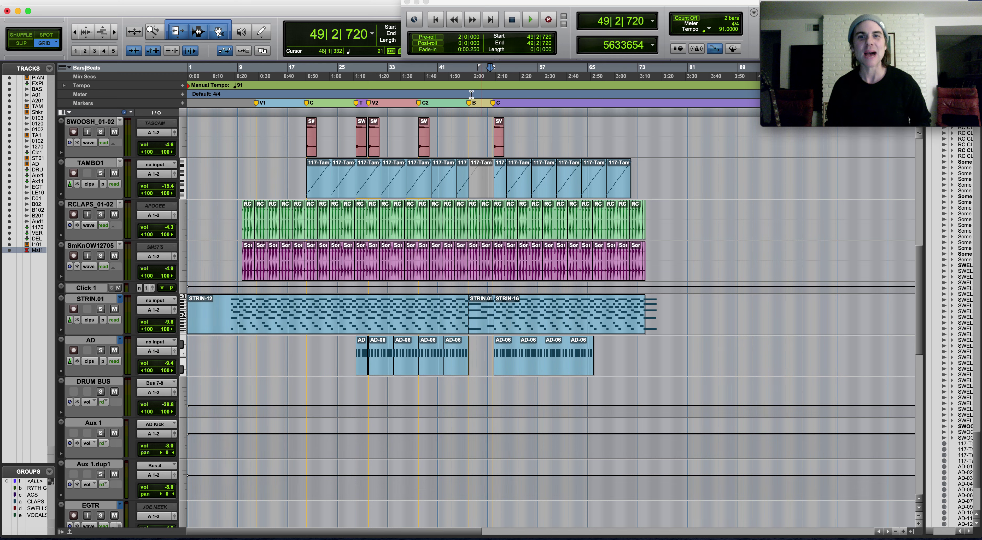
key("space")
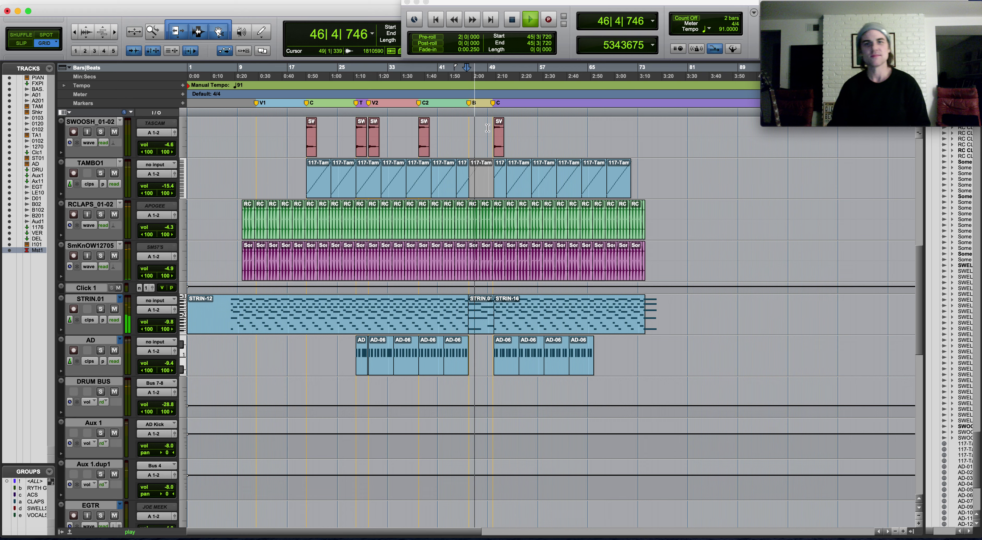
key("super+bracketright")
key("super+bracketright")
scroll(515, 164, "down", 3)
key("super+bracketleft")
- Replay from bar 48|2|240 into the last chorus, stop, and set the start to bar 58
left_click(543, 185)
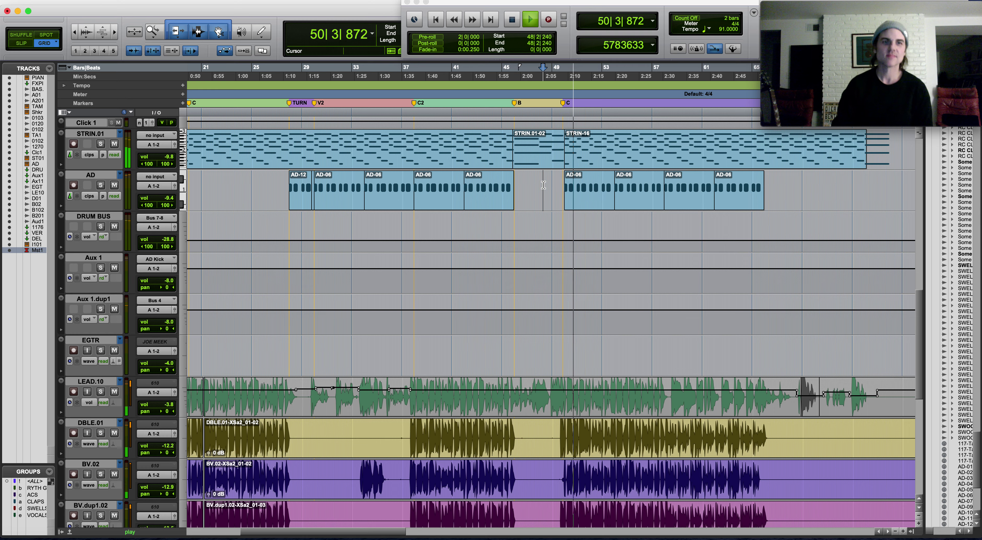
scroll(541, 252, "down", 10)
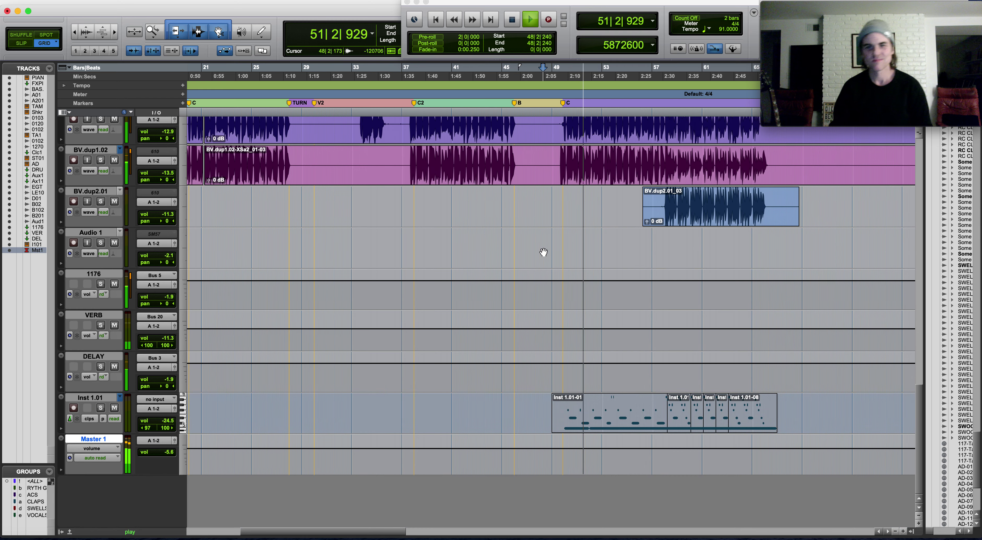
scroll(543, 252, "up", 5)
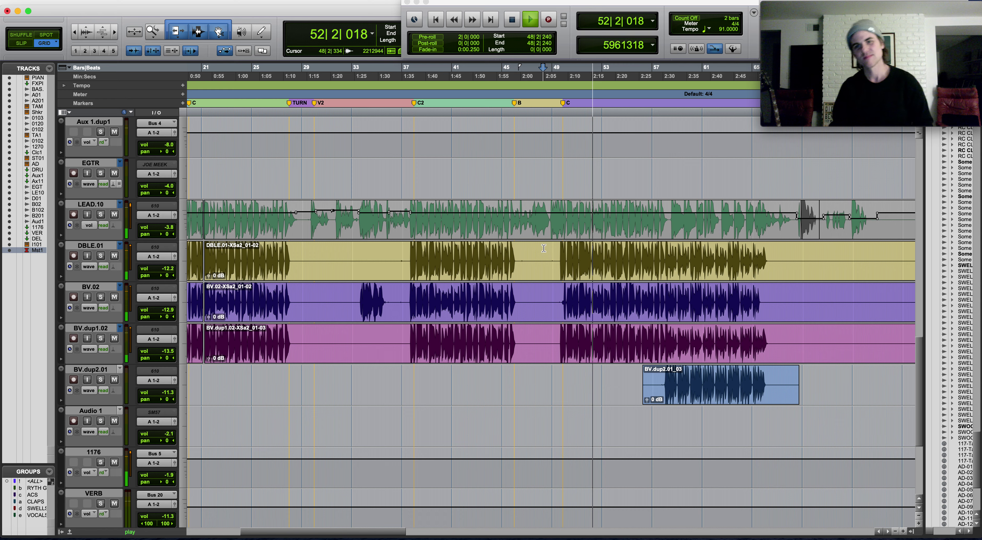
scroll(544, 248, "up", 5)
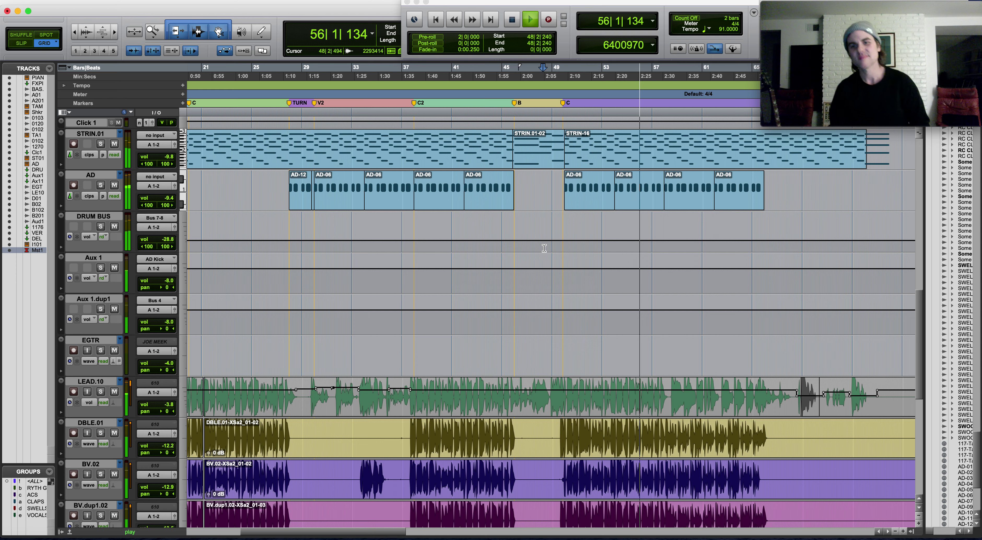
scroll(542, 259, "down", 3)
scroll(538, 271, "down", 3)
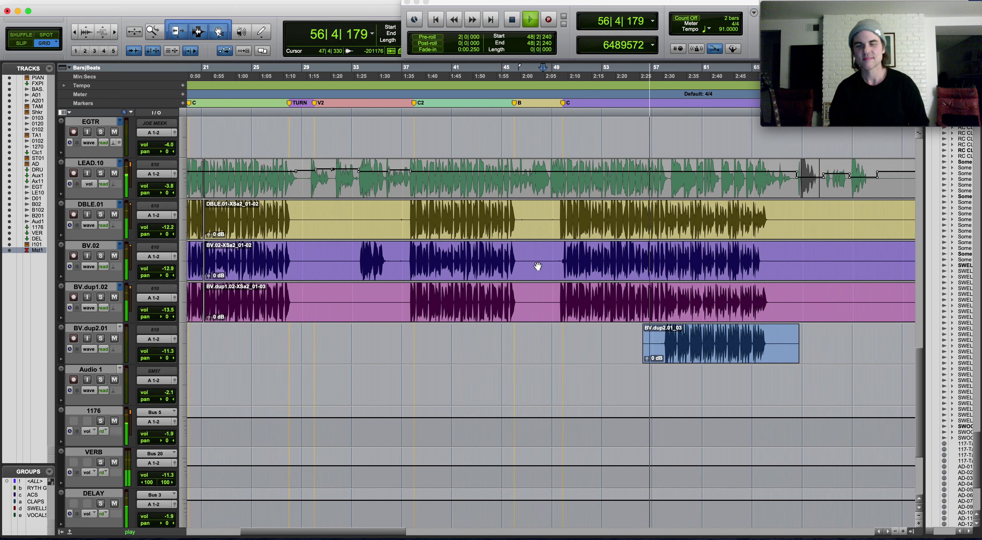
key("space")
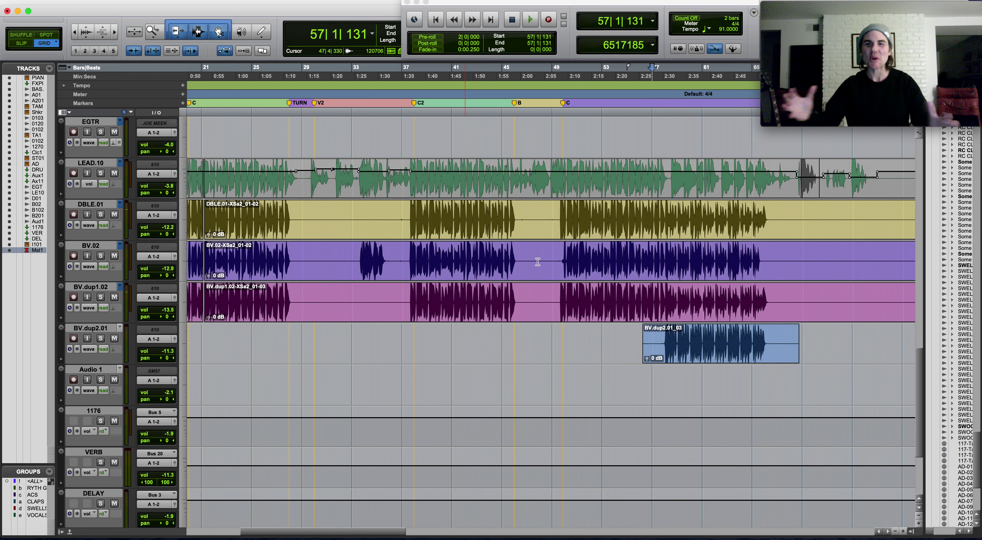
left_click(660, 179)
- Move the playback position to bar 57, then zoom out to the whole song
key("super+bracketright")
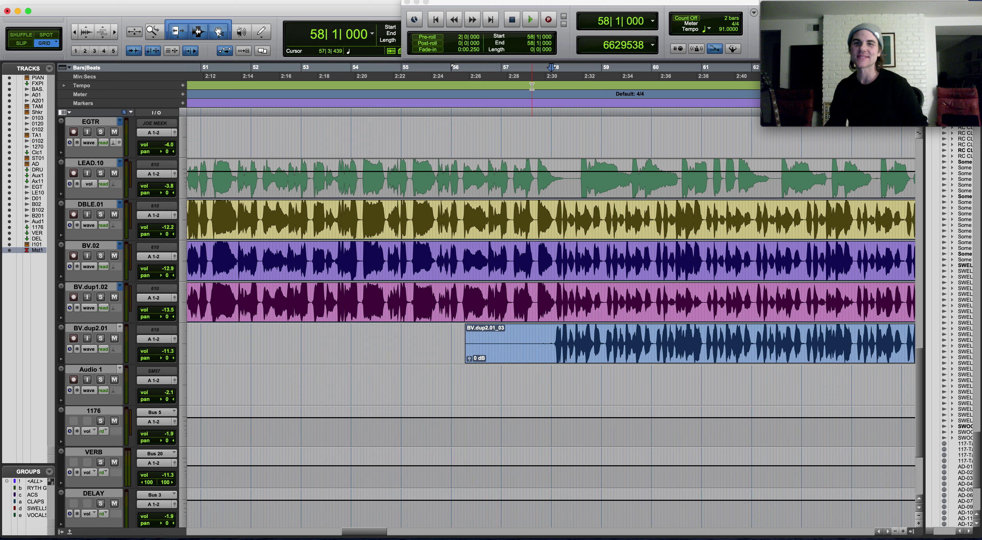
left_click(541, 102)
scroll(530, 172, "up", 15)
key("super+bracketleft")
key("super+bracketleft")
key("super+bracketleft")
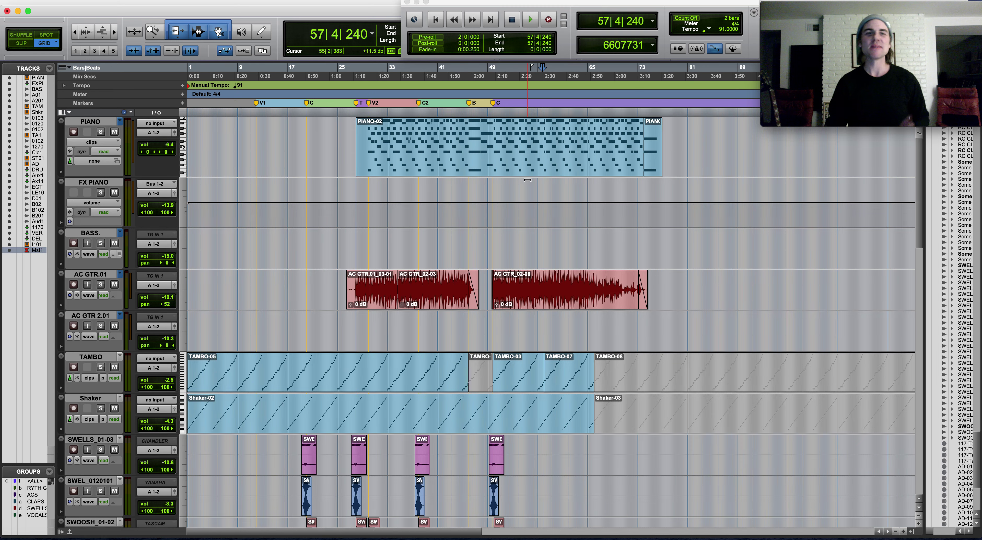
scroll(527, 179, "down", 15)
- Set the playback start back to bar 20|1|480, just before the first C section
left_click(307, 87)
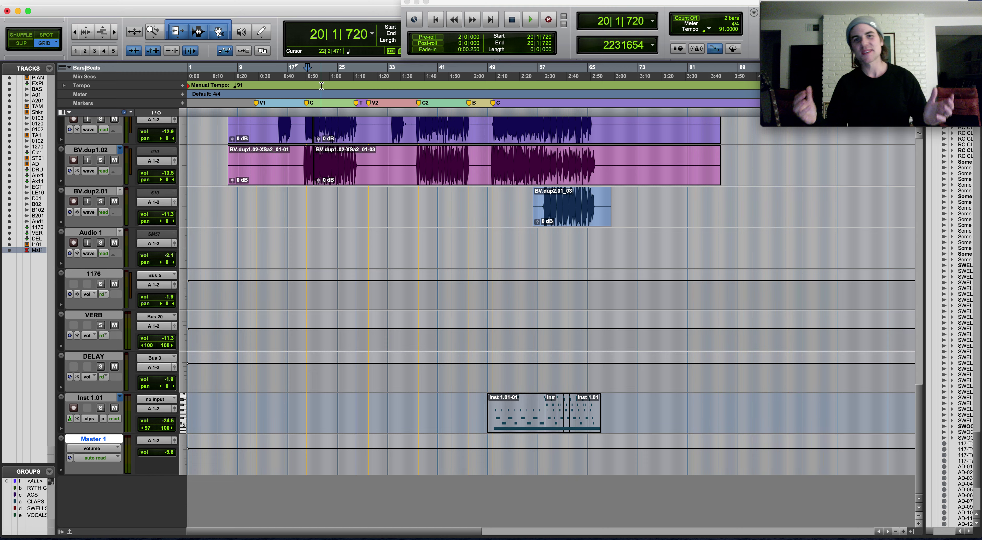
scroll(333, 149, "up", 15)
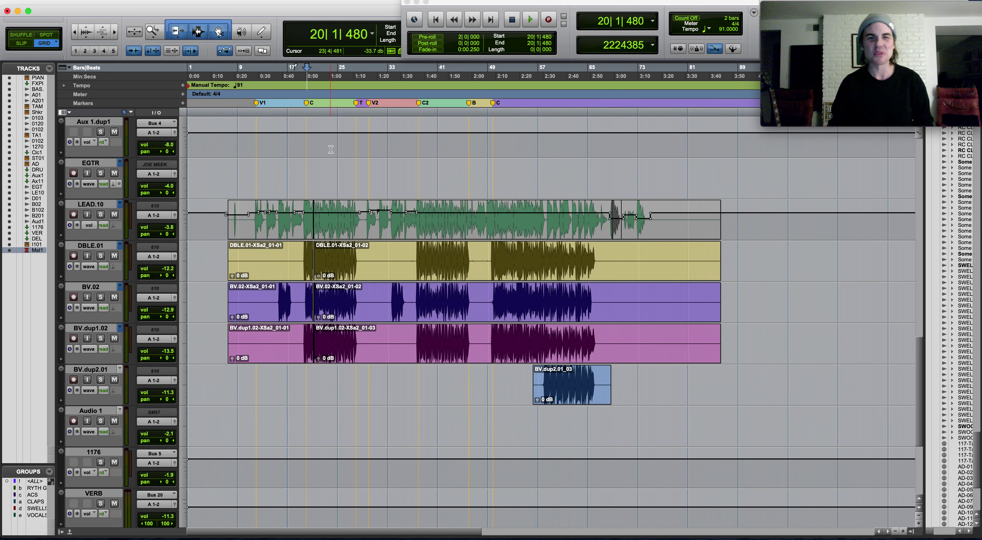
scroll(333, 149, "up", 10)
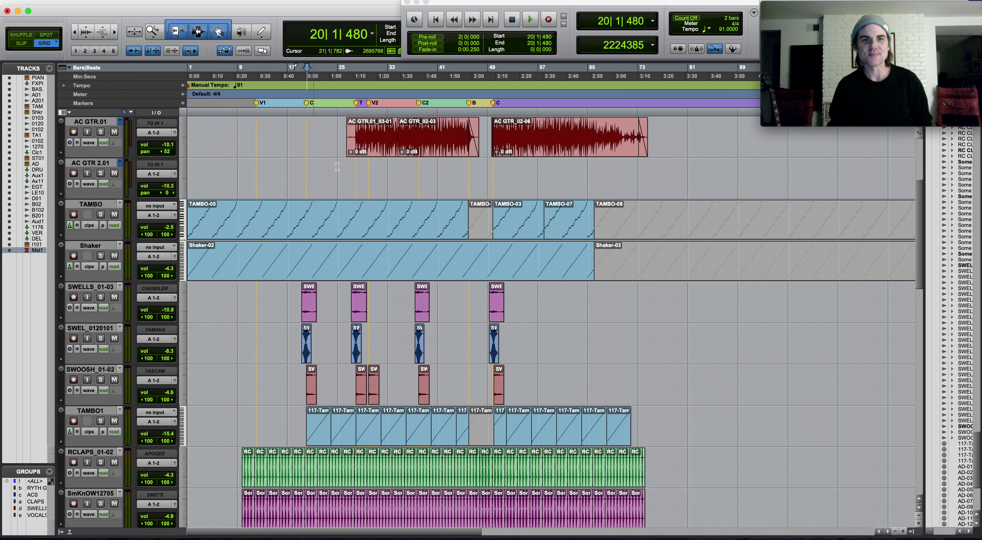
scroll(337, 183, "up", 4)
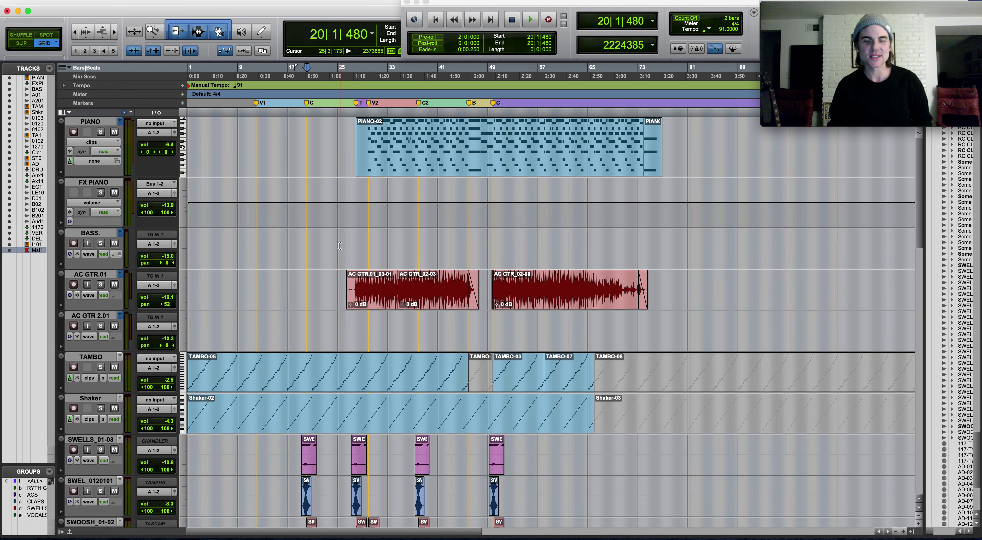
scroll(338, 246, "down", 8)
scroll(338, 246, "down", 14)
scroll(339, 242, "up", 2)
scroll(339, 243, "up", 4)
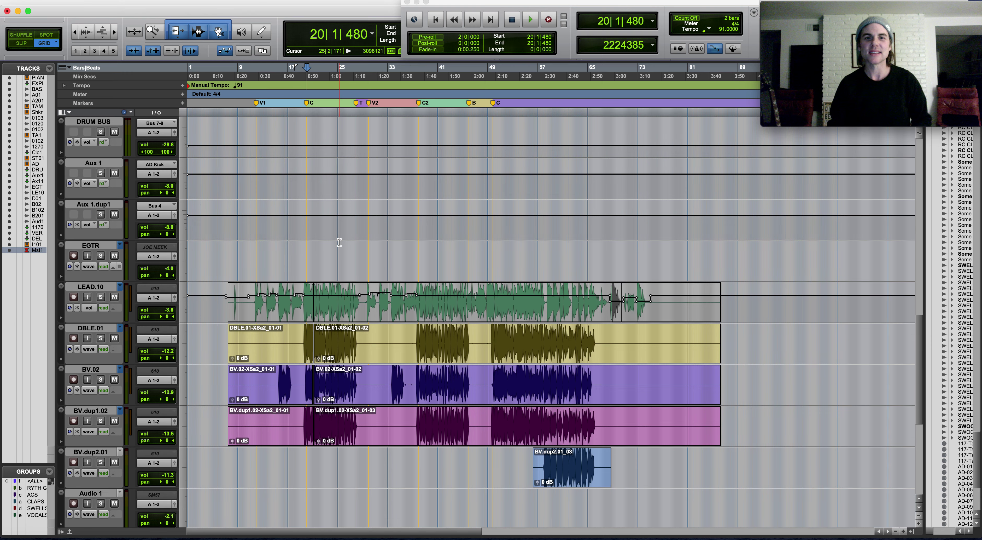
scroll(339, 243, "up", 6)
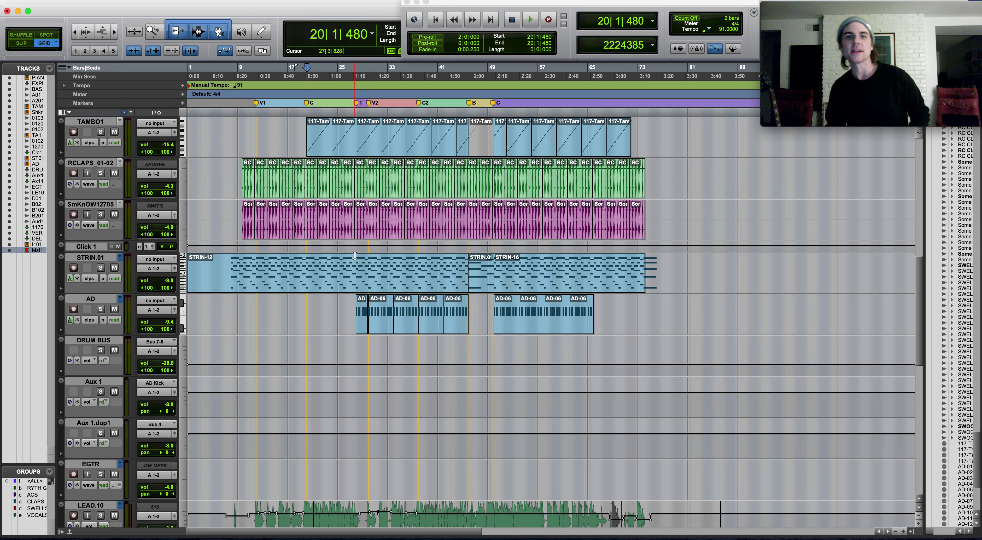
scroll(339, 242, "up", 10)
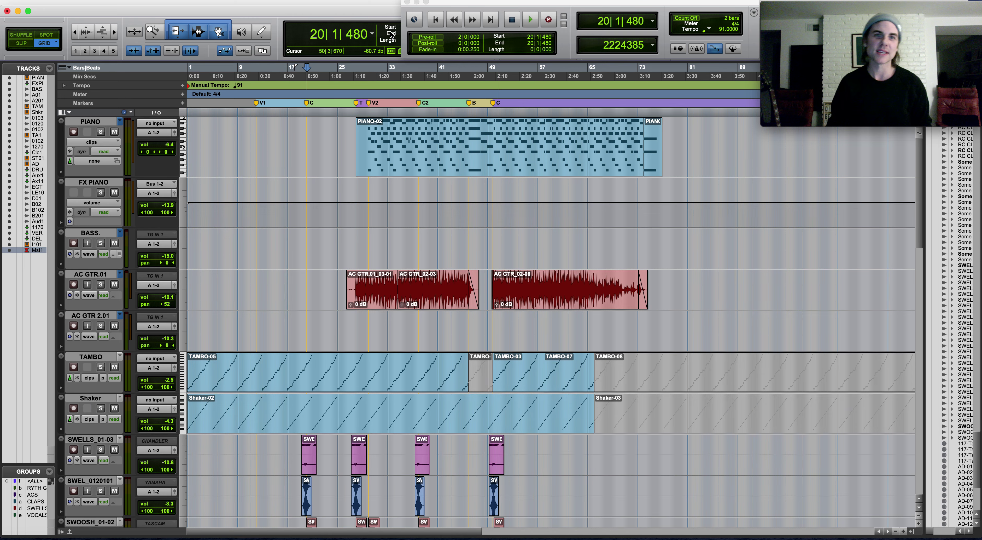
scroll(432, 158, "down", 10)
scroll(398, 123, "down", 5)
scroll(398, 229, "down", 6)
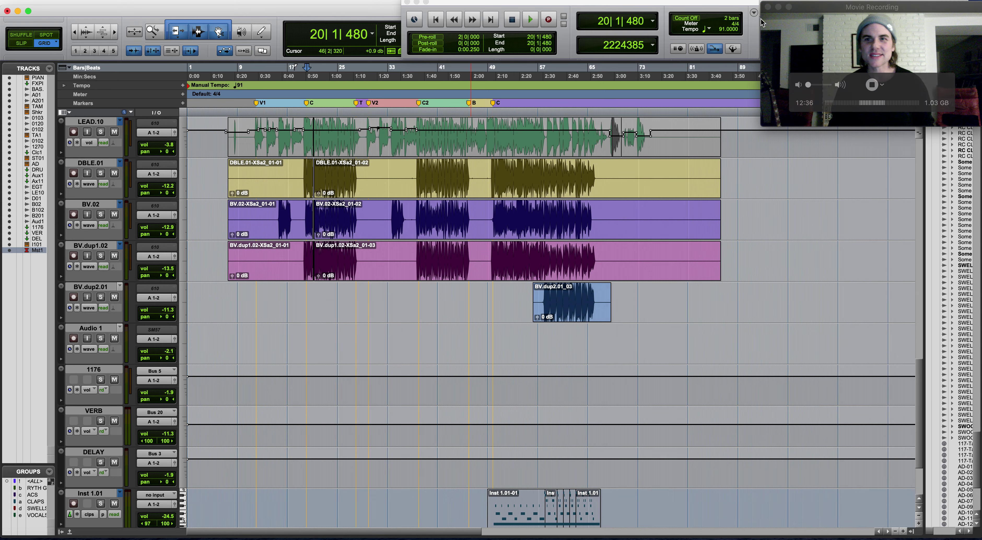